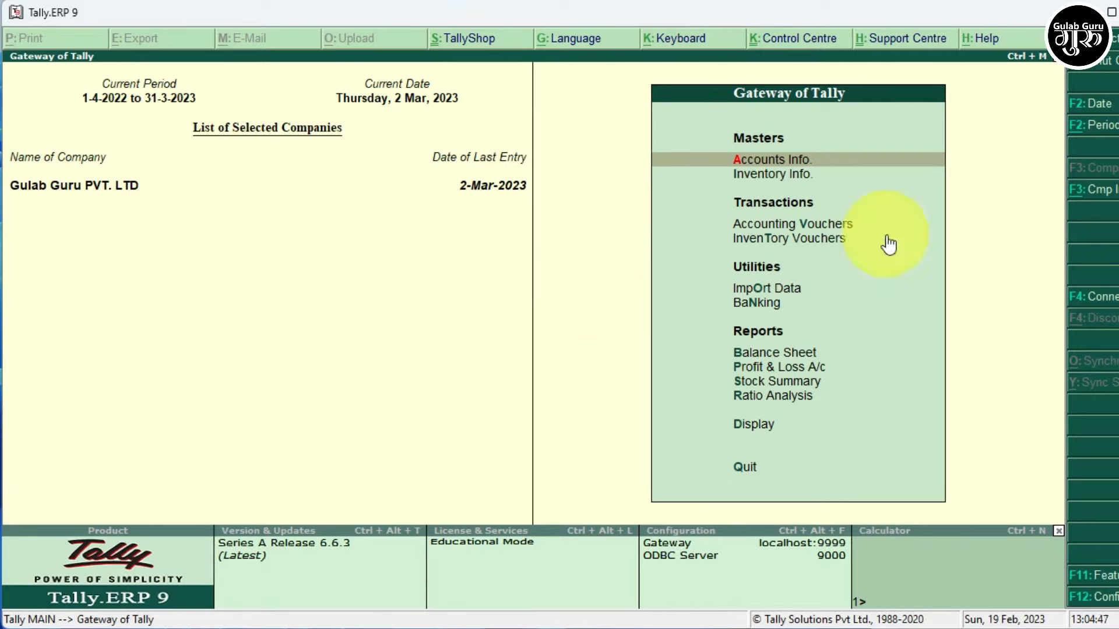
# Step: Open accounting voucher entry and bring up a new receipt voucher
pyautogui.press('Down')
pyautogui.press('Down')
pyautogui.press('Down')
pyautogui.press('Up')
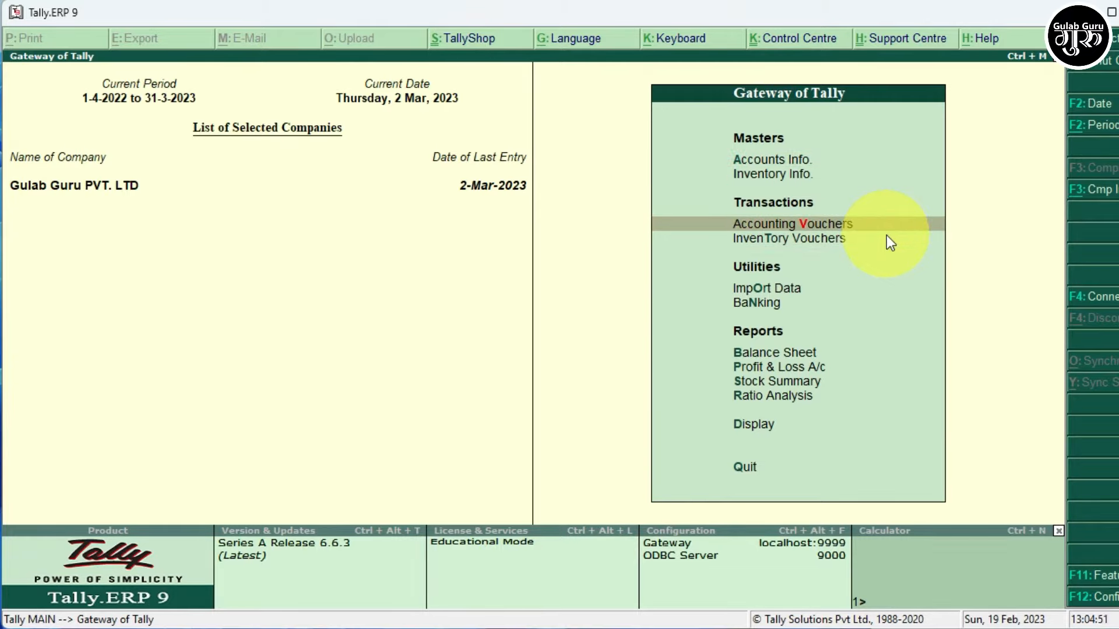
pyautogui.press('Return')
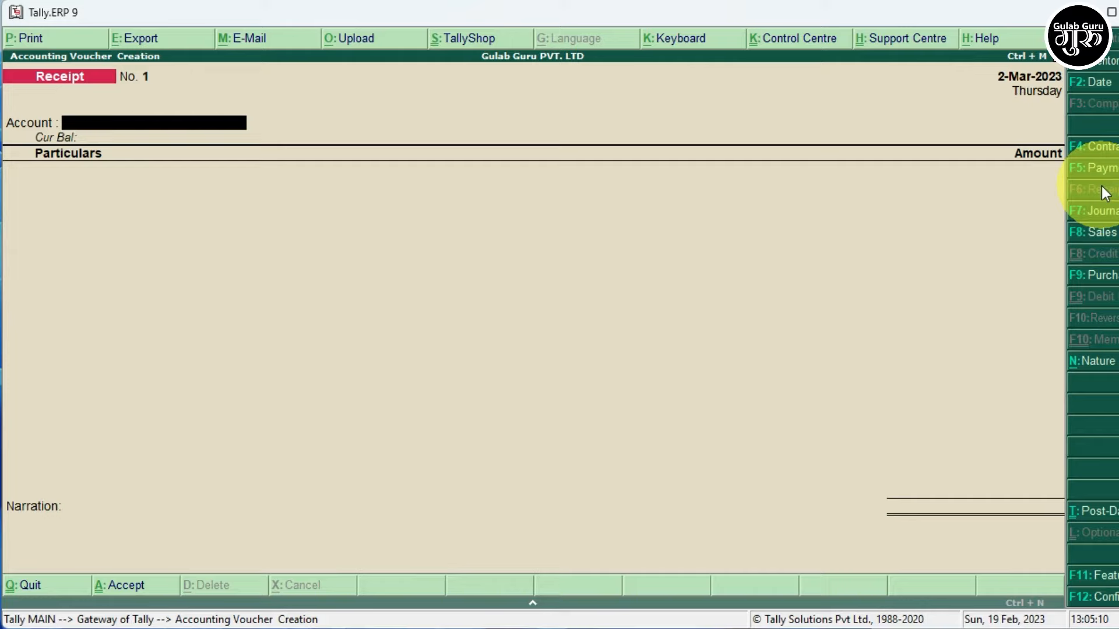
pyautogui.click(1101, 168)
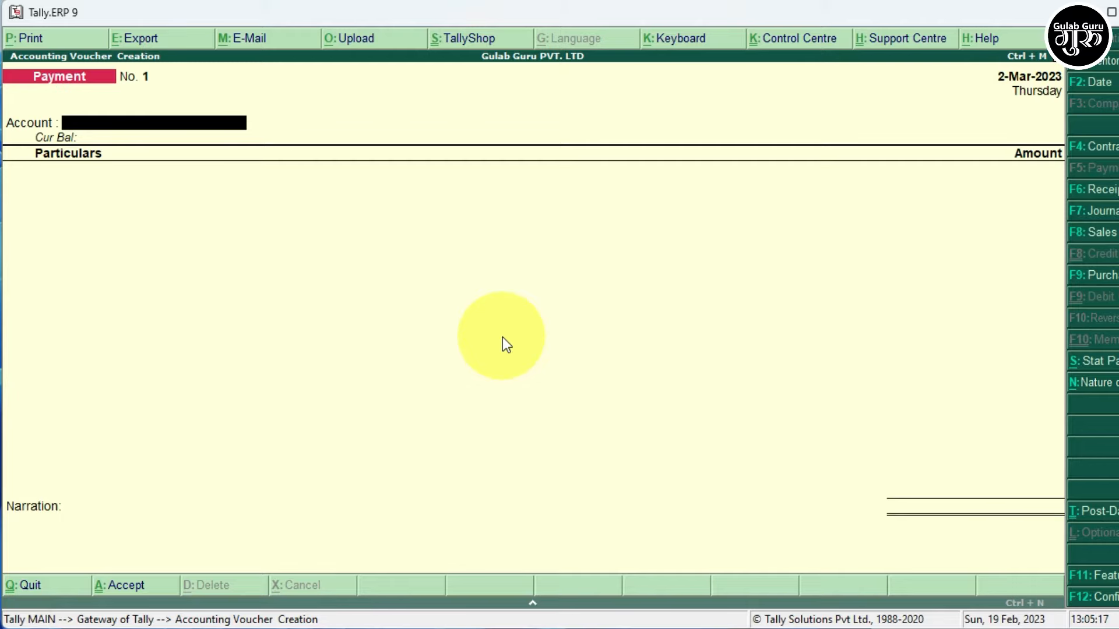
pyautogui.press('F6')
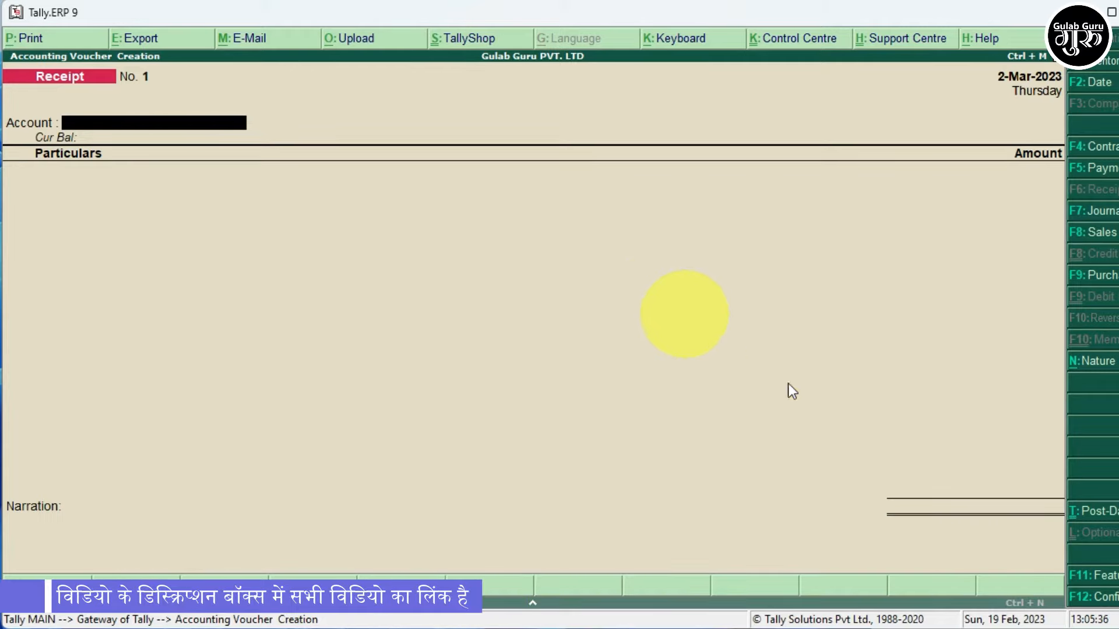
# Step: In the receipt configuration, set single entry mode for payment/receipt/contra vouchers and Show Bank Allocation details to No
pyautogui.click(1105, 600)
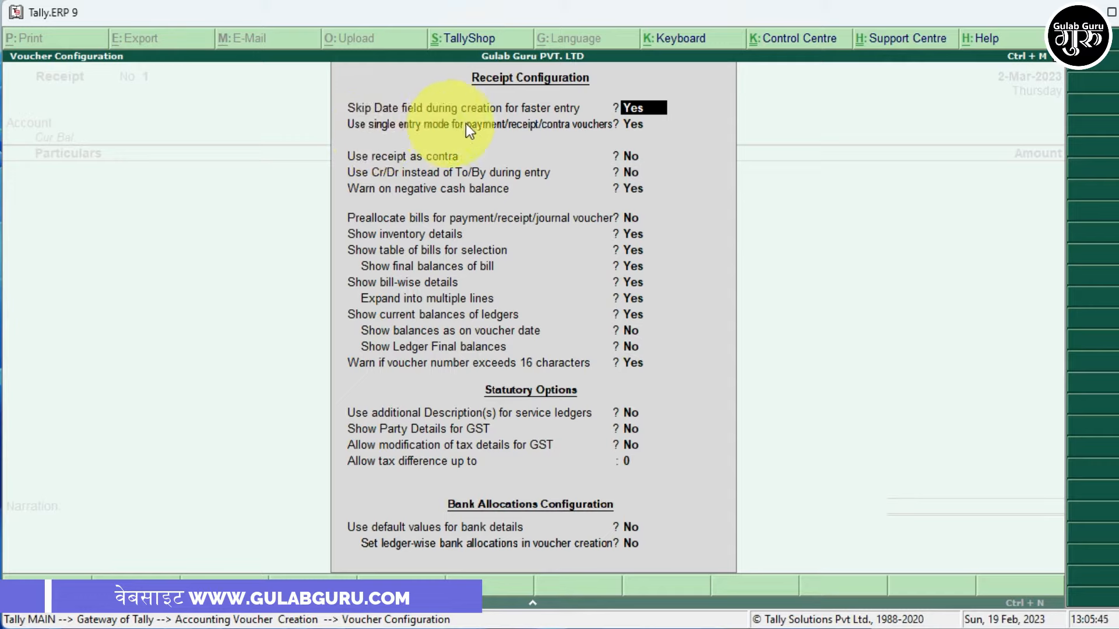
pyautogui.press('Return')
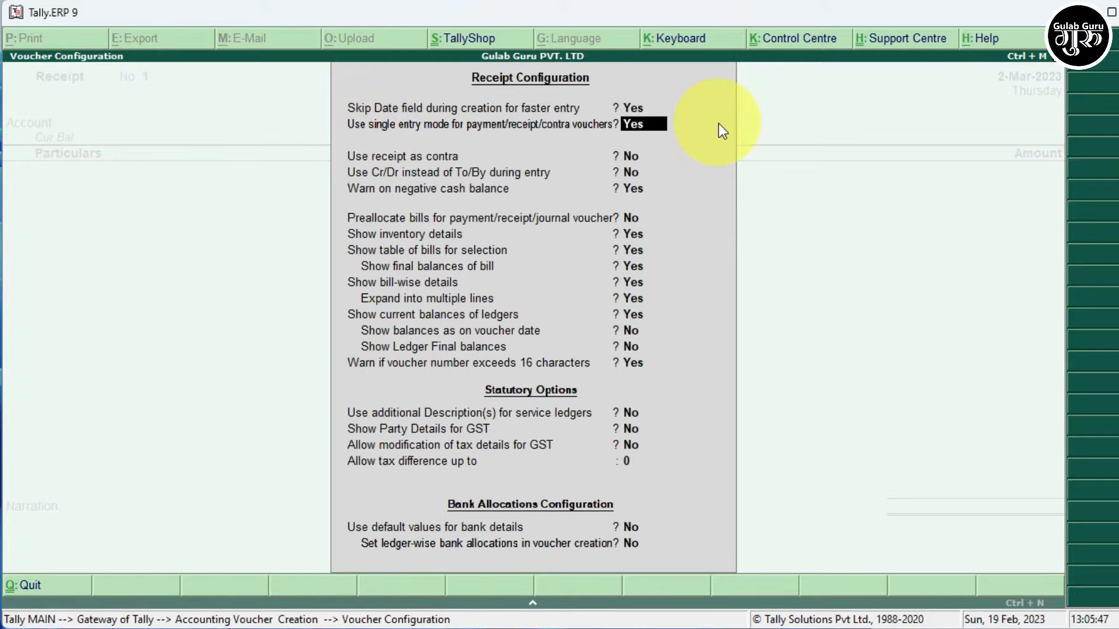
pyautogui.write('n')
pyautogui.press('Return')
pyautogui.write('n')
pyautogui.press('Return')
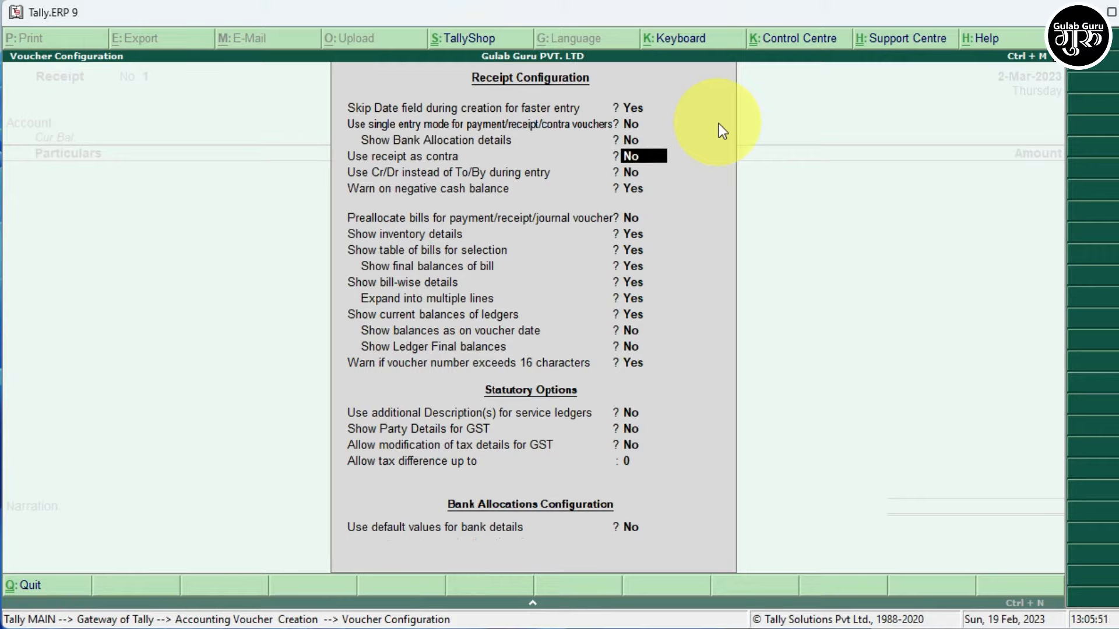
# Step: Set Use Cr/Dr instead of To/By during entry to Yes and save the receipt configuration with the remaining options as they are
pyautogui.press('Return')
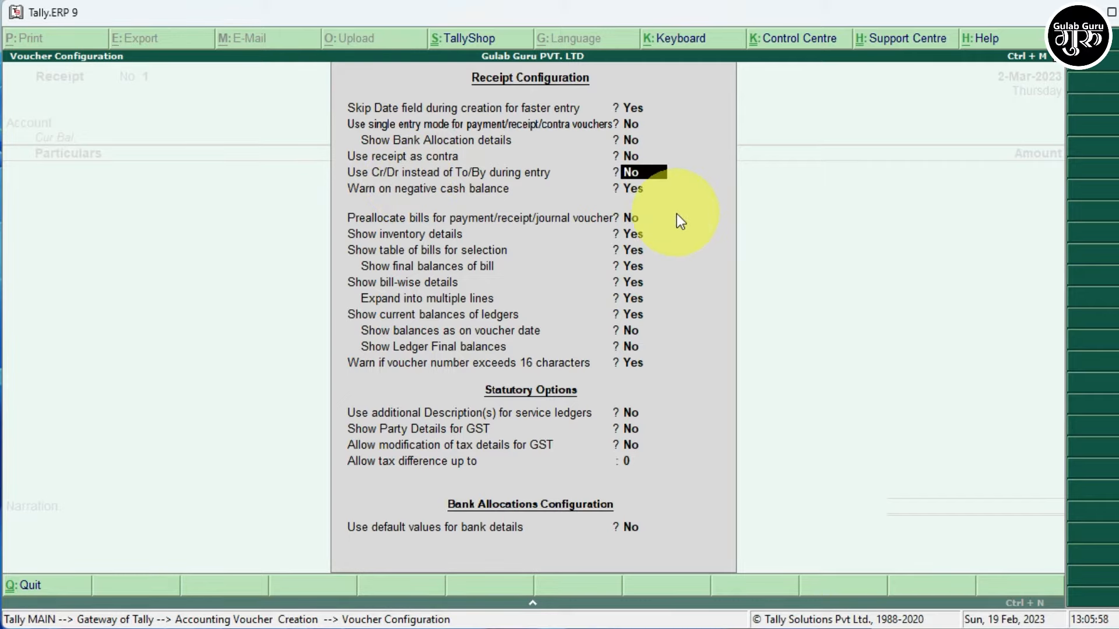
pyautogui.write('Y')
pyautogui.press('Return')
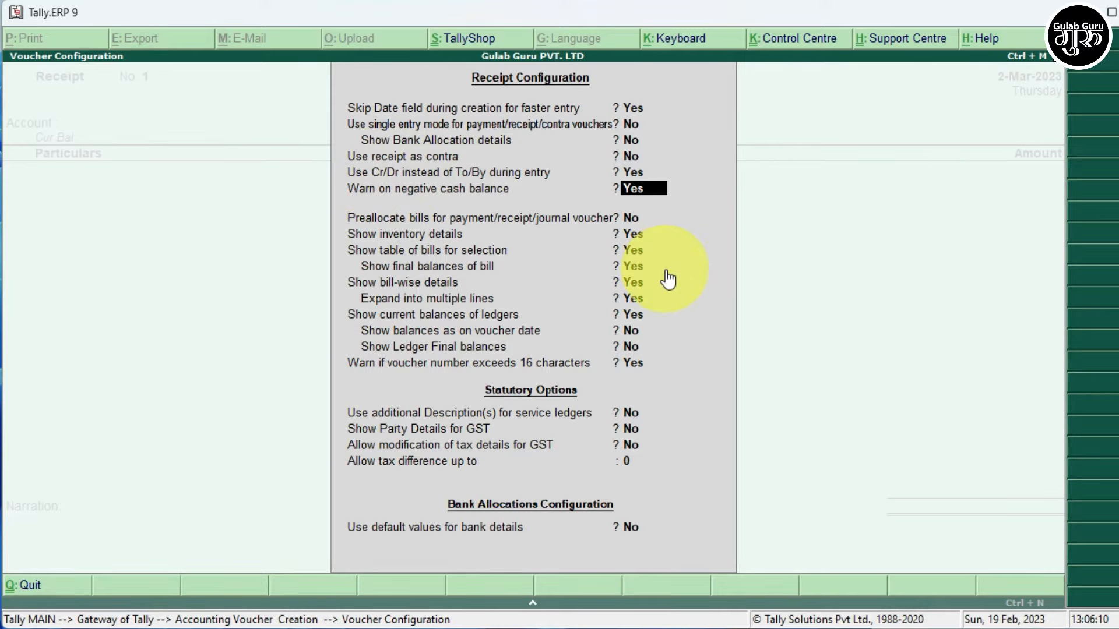
pyautogui.press('Return')
pyautogui.press('Return')
pyautogui.press('Return')
pyautogui.press('Return')
pyautogui.press('Return')
pyautogui.press('Return')
pyautogui.press('Return')
pyautogui.press('Return')
pyautogui.press('Return')
pyautogui.press('Return')
pyautogui.press('Return')
pyautogui.press('Return')
pyautogui.press('Return')
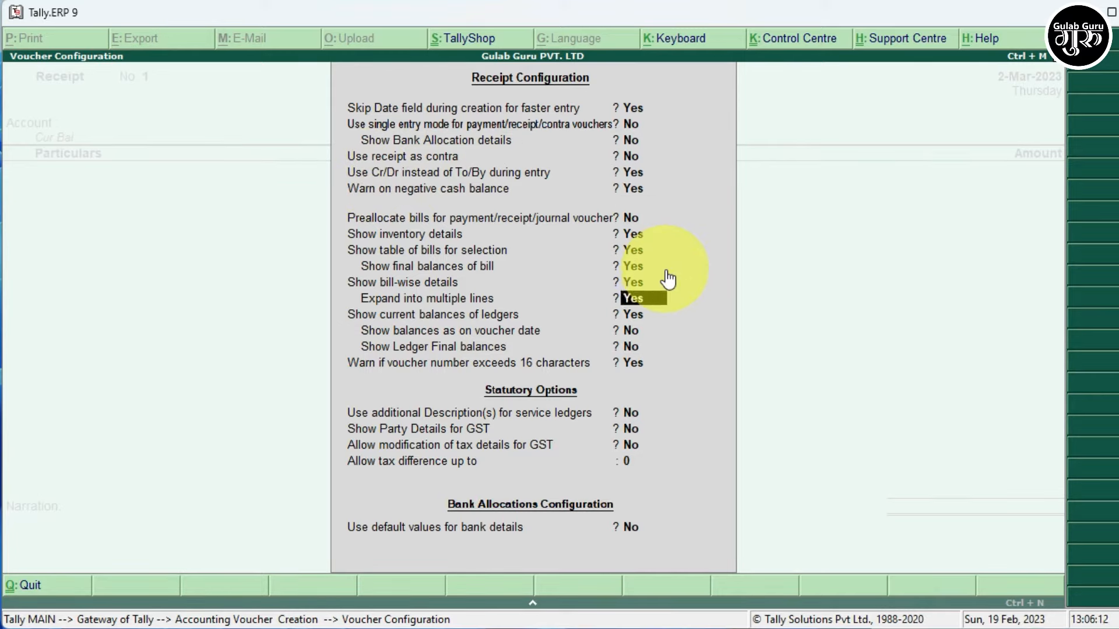
pyautogui.press('Return')
pyautogui.press('Return')
pyautogui.press('Return')
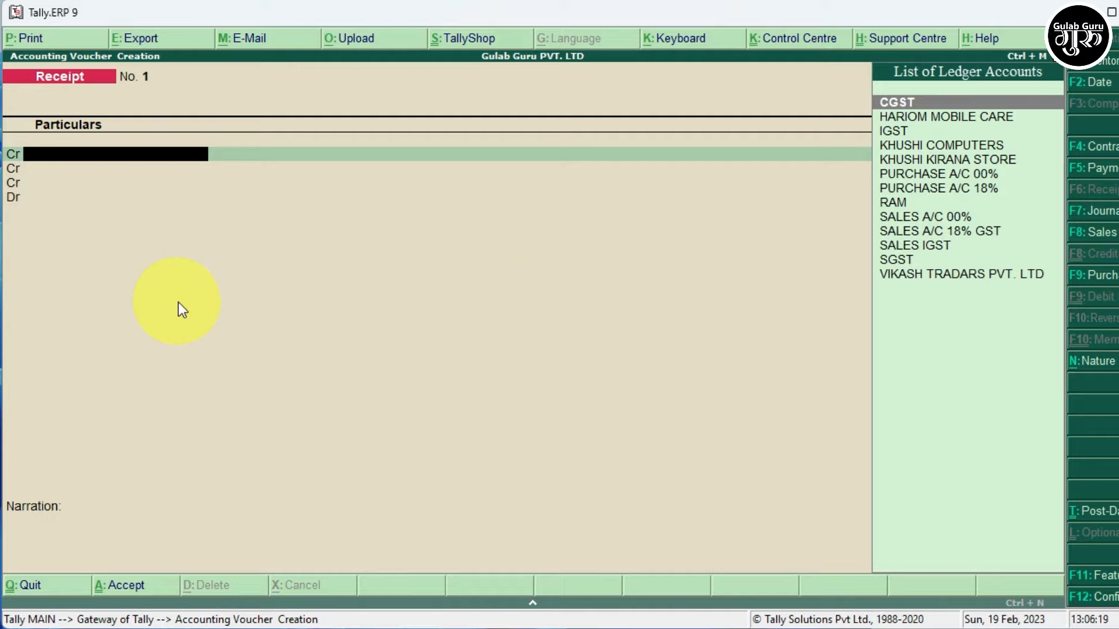
# Step: Quit the receipt voucher and reopen a blank one from Accounting Vouchers
pyautogui.press('Escape')
pyautogui.press('Return')
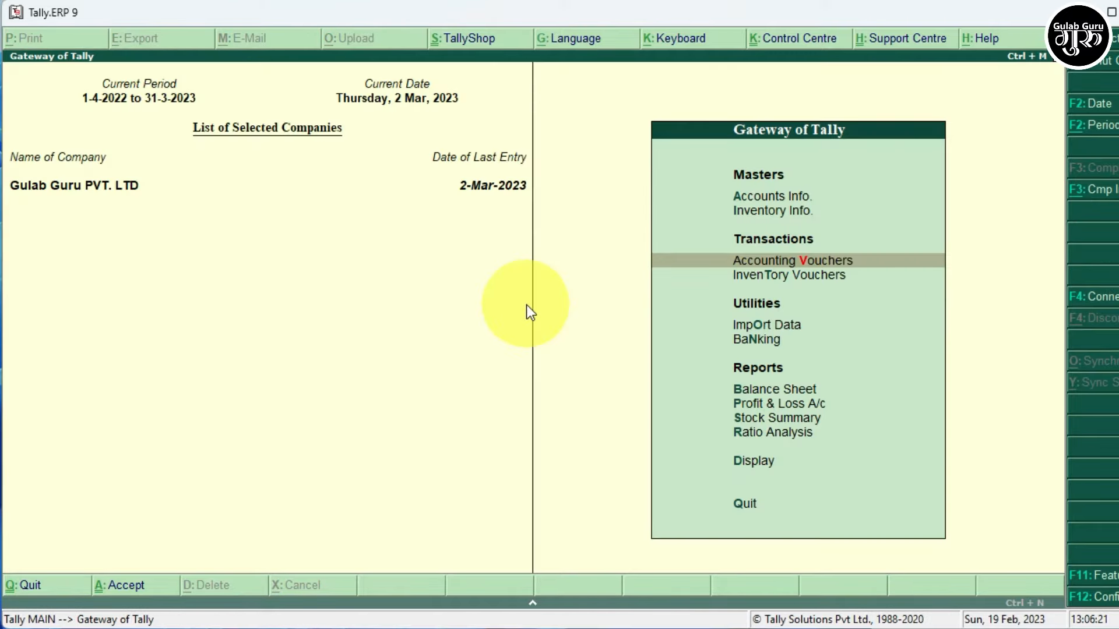
pyautogui.press('Return')
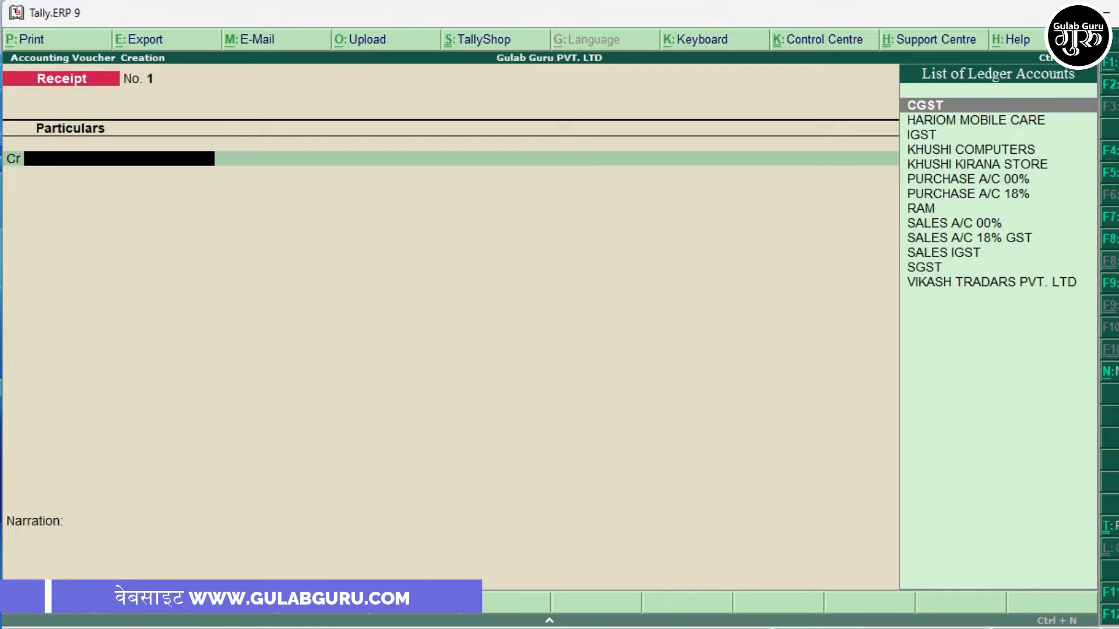
# Step: Switch to the Word document and check the VIKASH TRADERS PVT. LTD row in the receipt entry table
pyautogui.click(708, 628)
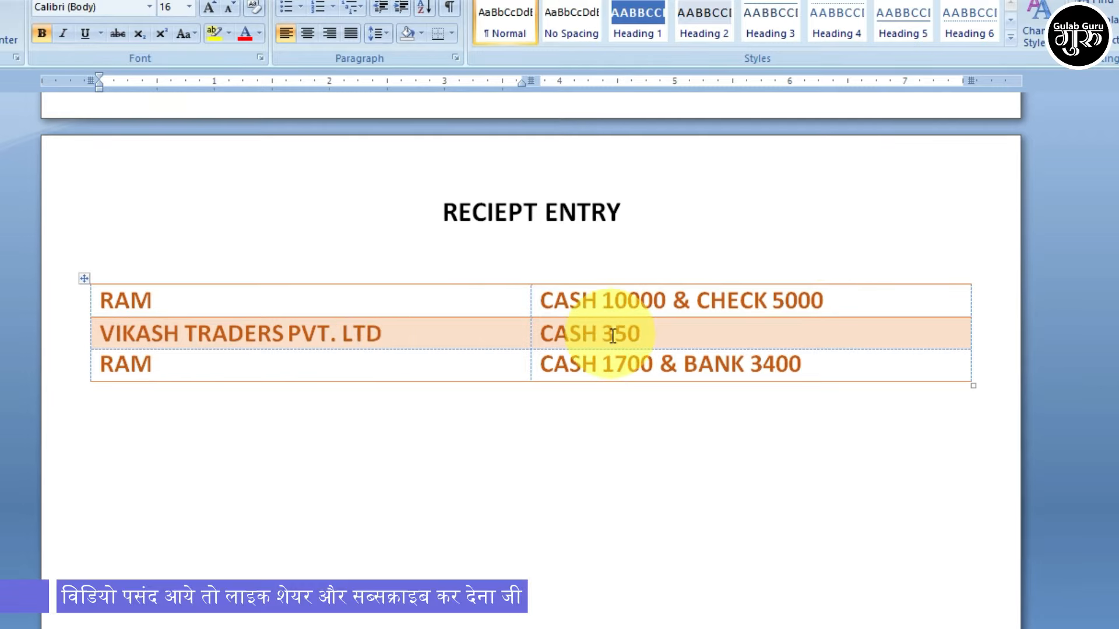
pyautogui.moveTo(641, 334); pyautogui.dragTo(265, 334)
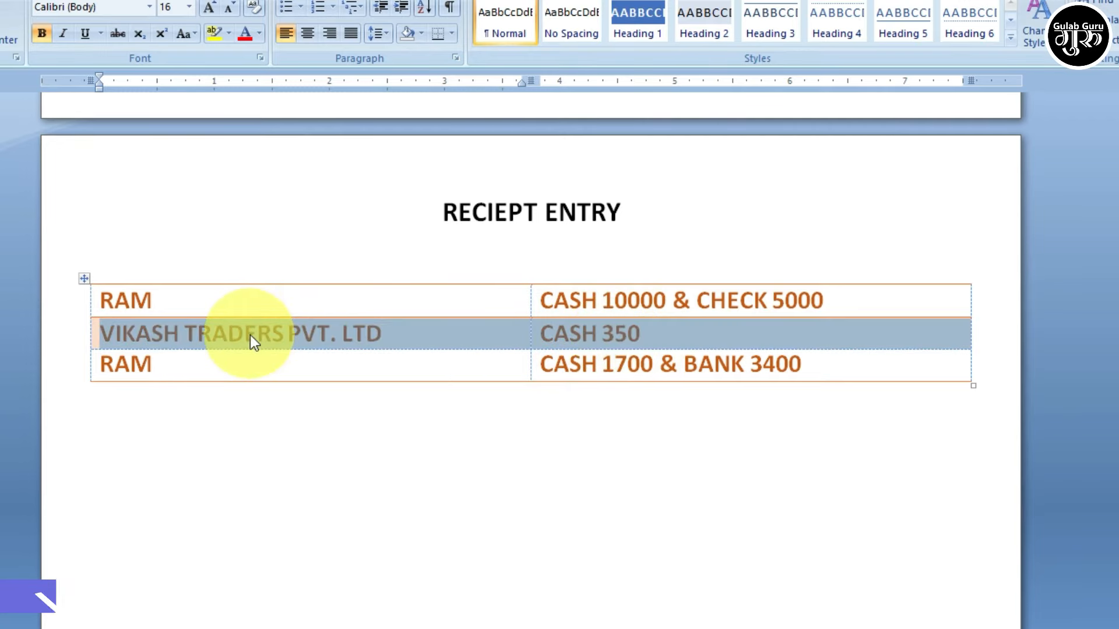
pyautogui.click(213, 393)
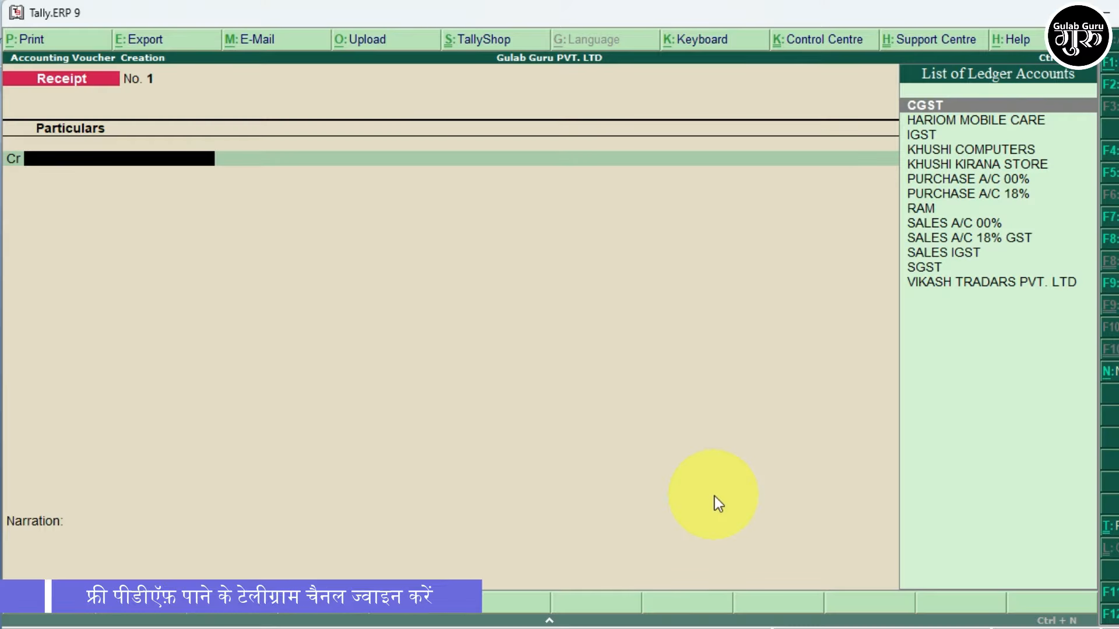
# Step: Back in Tally.ERP 9, credit the VIKASH TRADARS PVT. LTD ledger with 350 in the receipt voucher
pyautogui.write('VI')
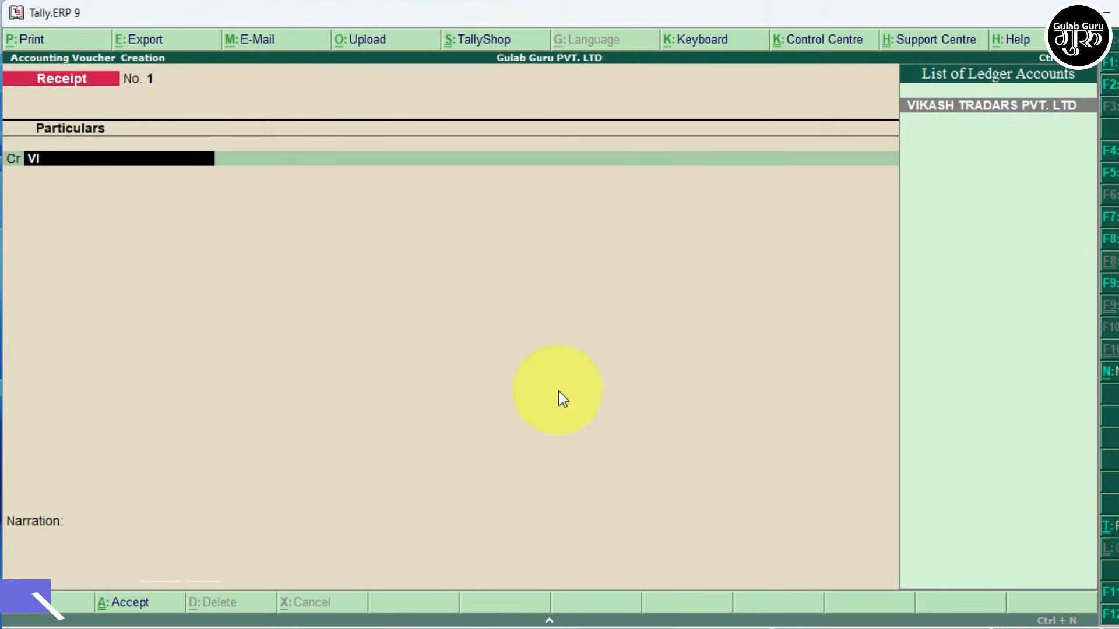
pyautogui.press('Return')
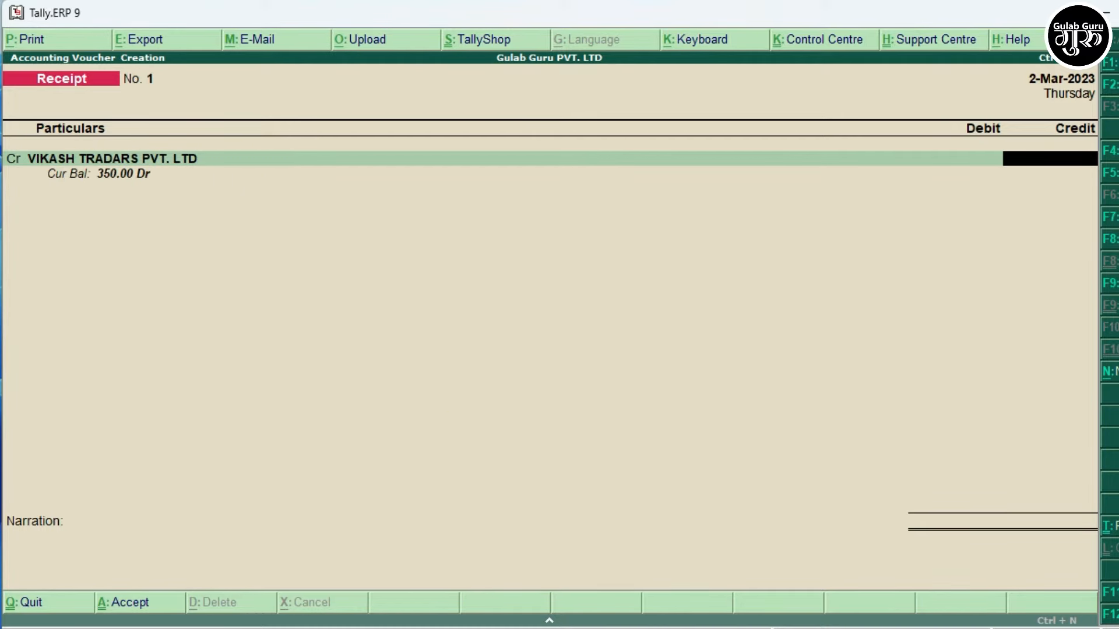
pyautogui.click(641, 628)
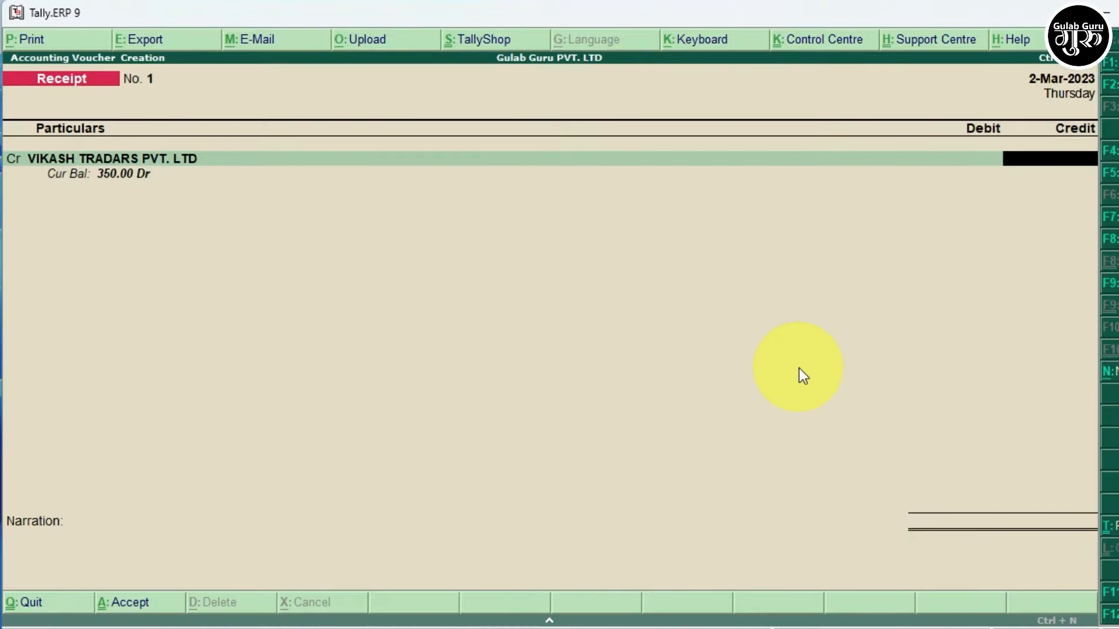
pyautogui.write('350')
pyautogui.press('Return')
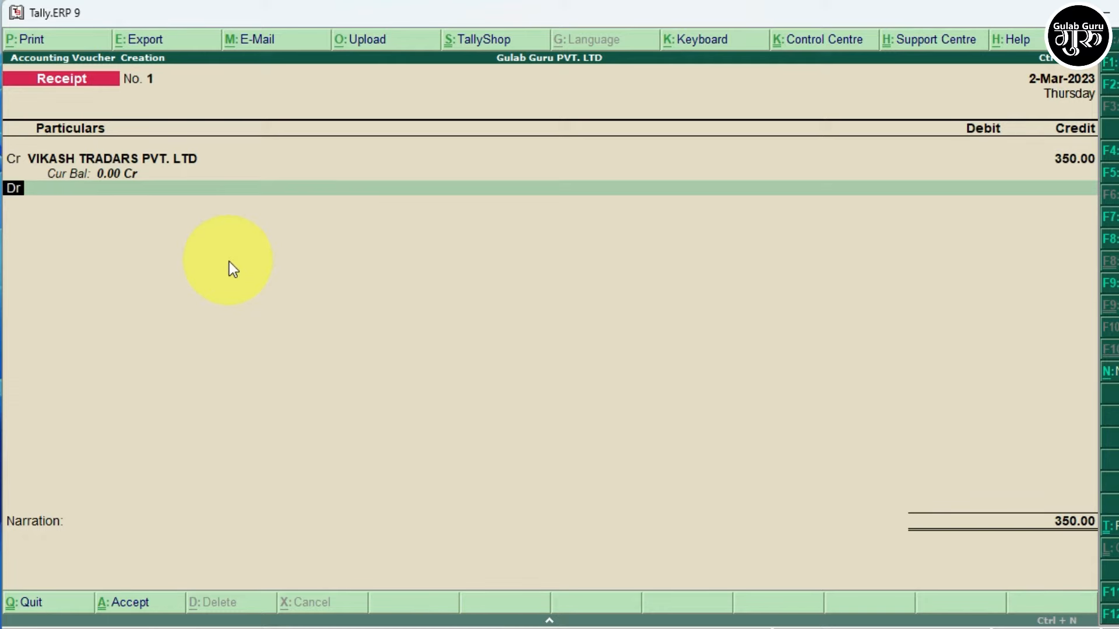
# Step: Debit Cash with 350 after checking the payment mode in the Word table, leave the narration blank, and save the receipt voucher
pyautogui.press('Return')
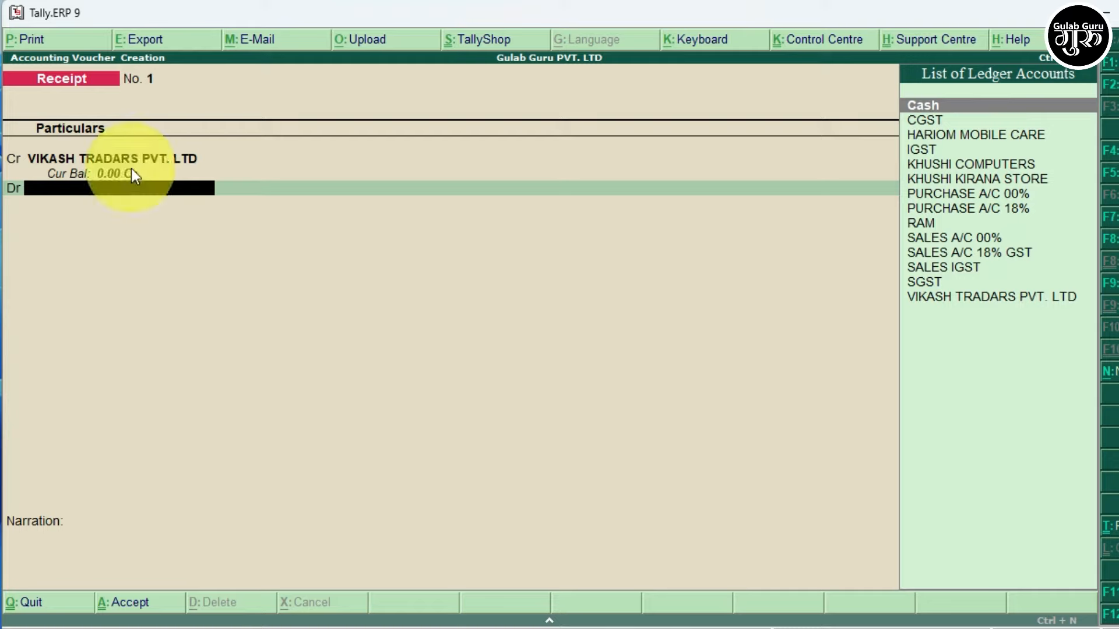
pyautogui.hotkey('alt', 'Tab')
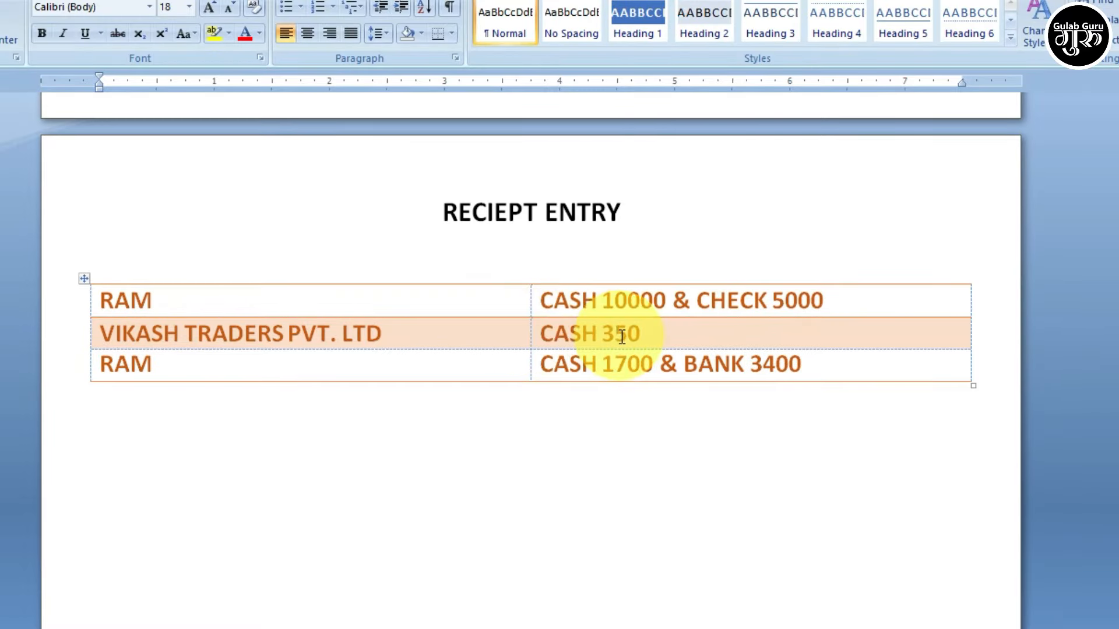
pyautogui.hotkey('alt', 'Tab')
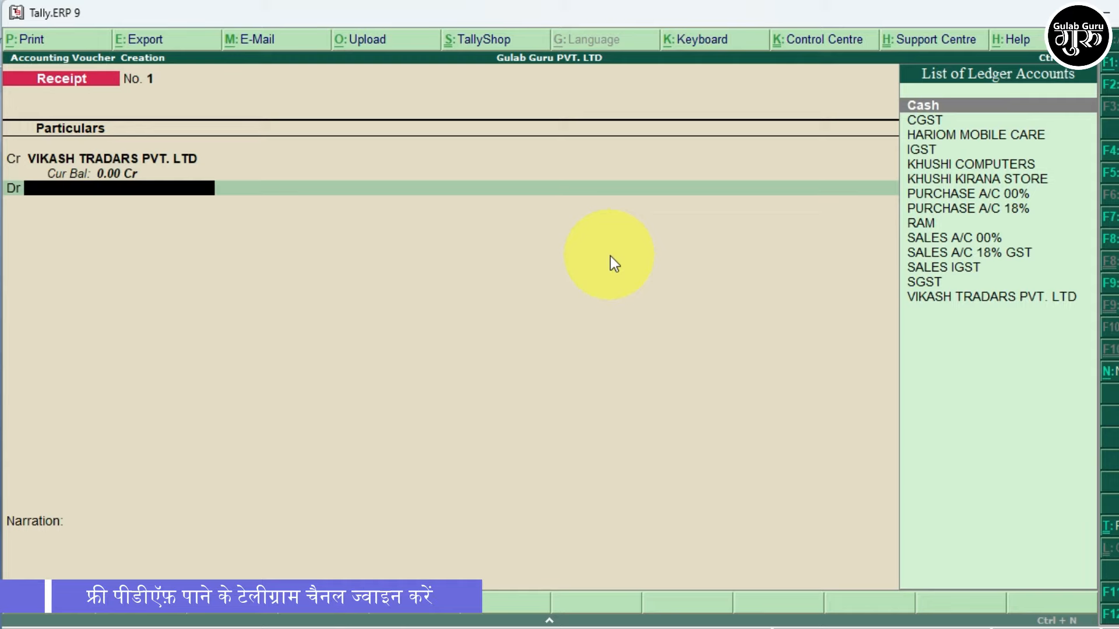
pyautogui.press('Return')
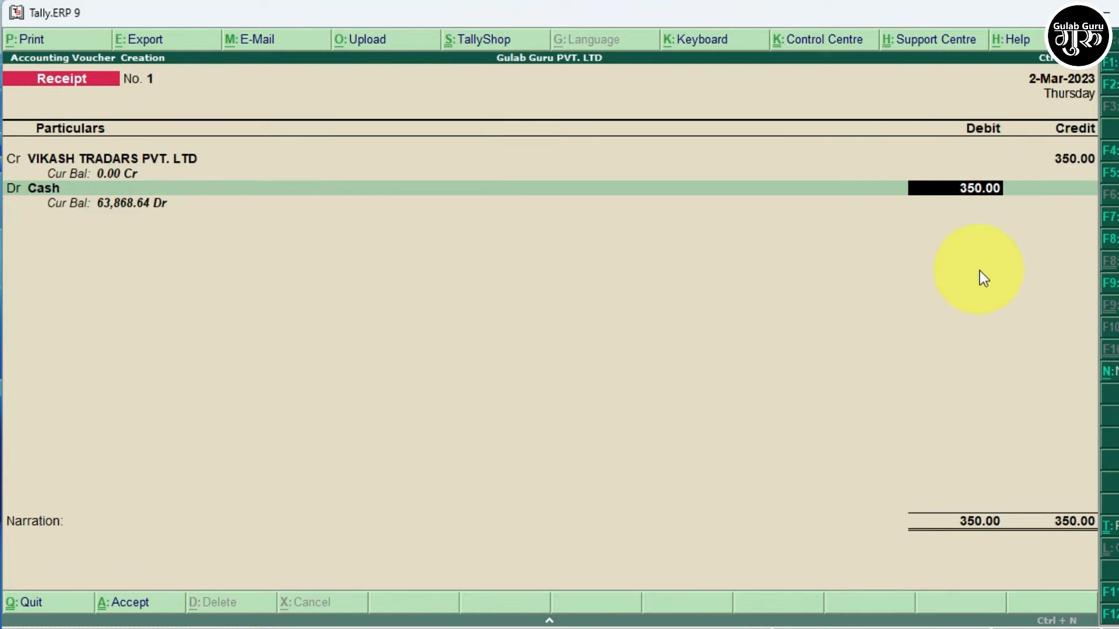
pyautogui.press('Return')
pyautogui.press('Return')
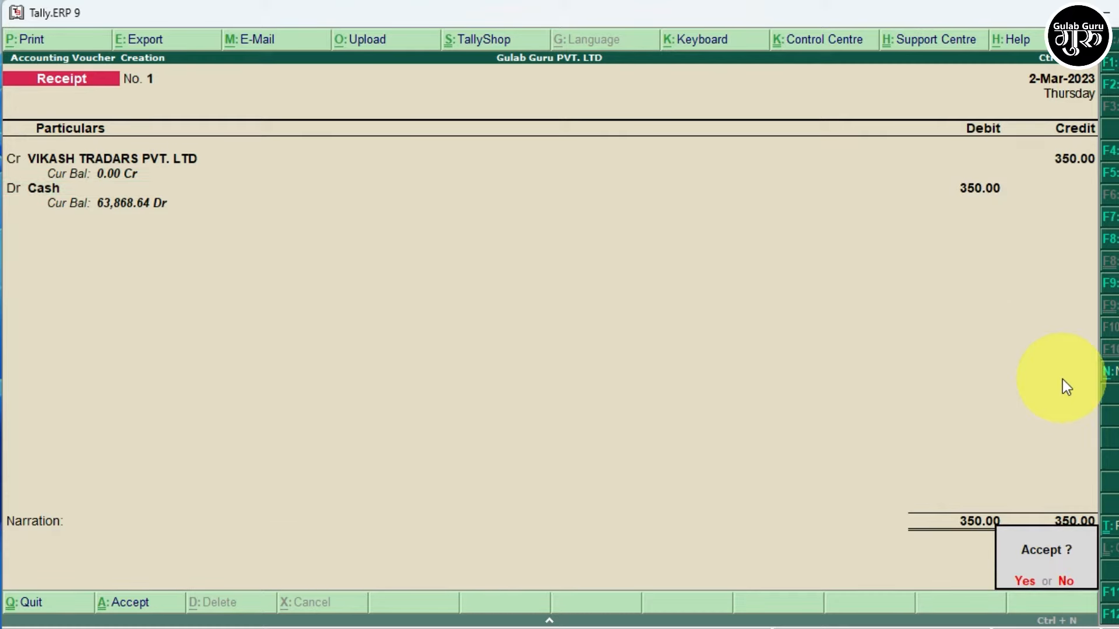
pyautogui.press('Return')
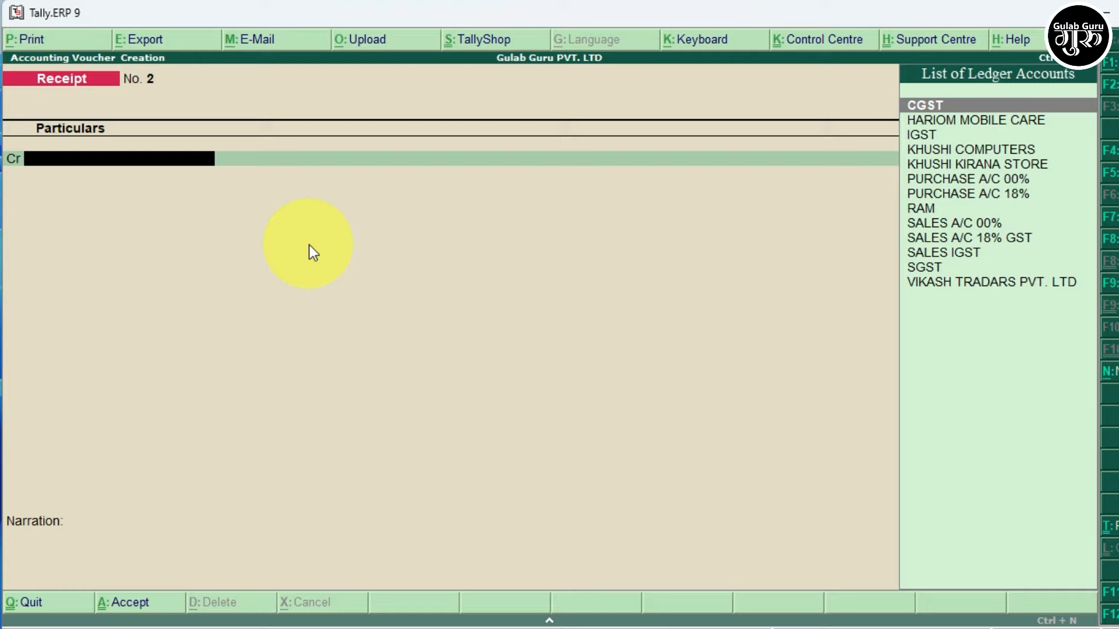
# Step: Leave voucher creation and open the ledger selection in the Account Books display reports
pyautogui.press('Escape')
pyautogui.press('y')
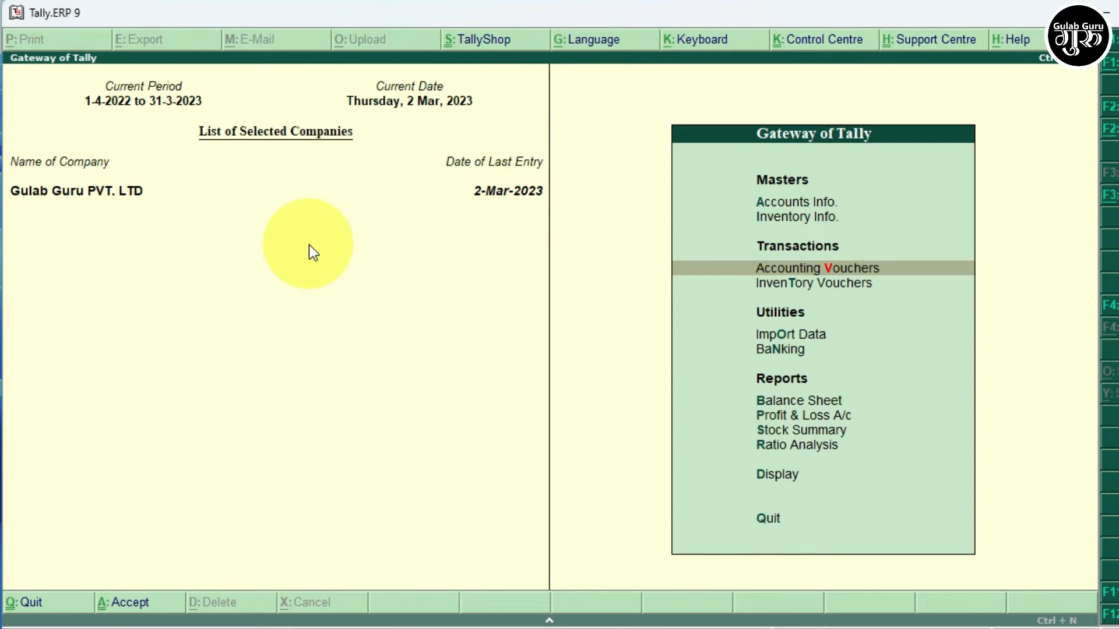
pyautogui.press('d')
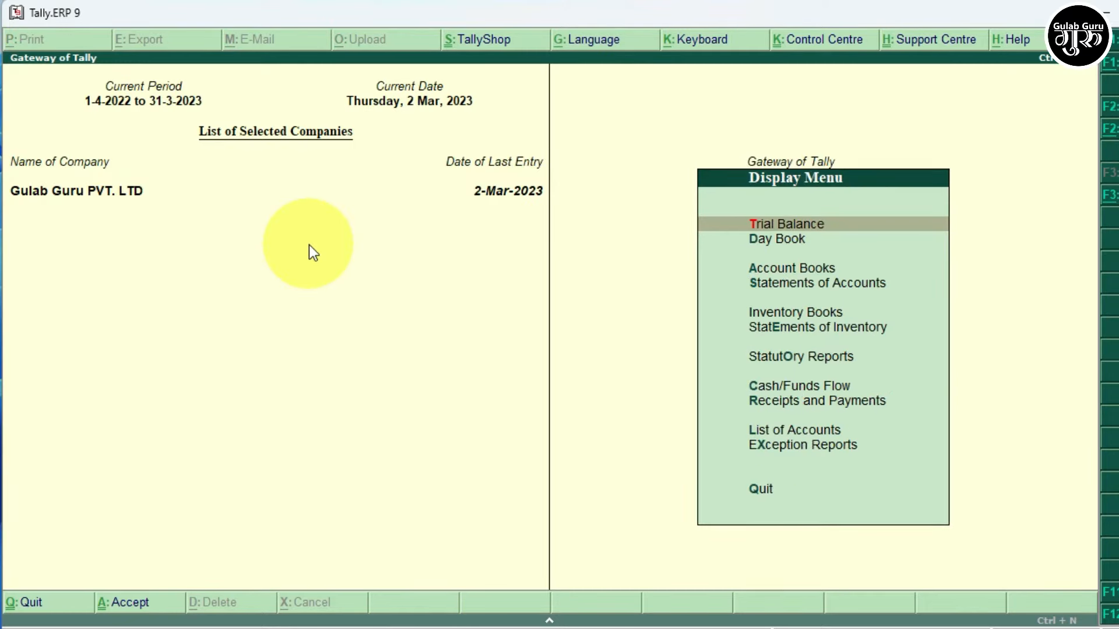
pyautogui.press('Down')
pyautogui.press('Down')
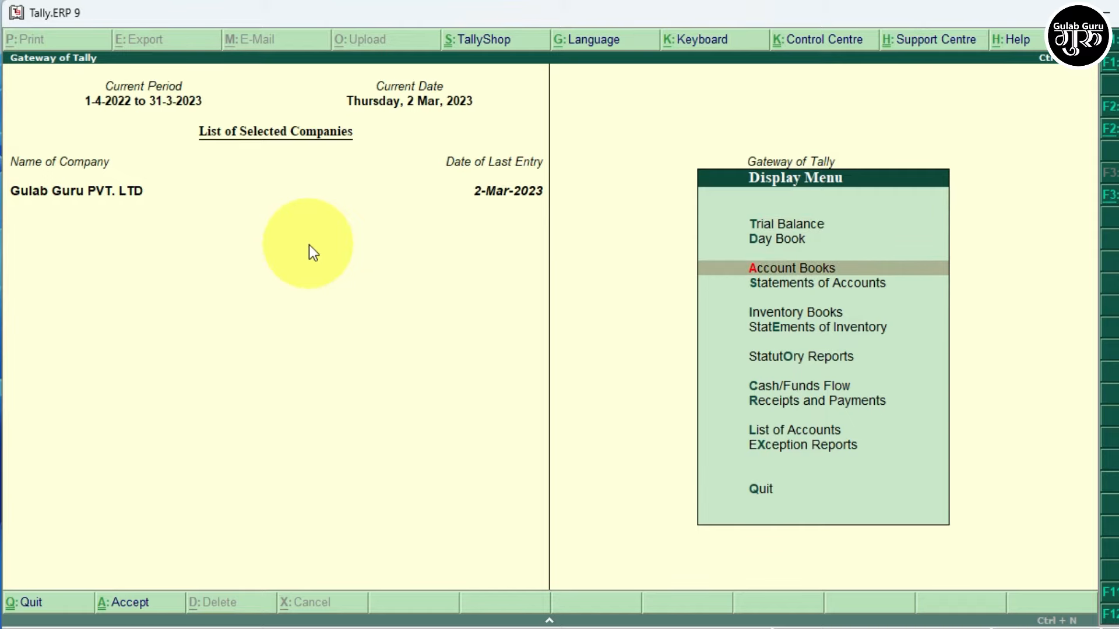
pyautogui.press('Return')
pyautogui.press('Down')
pyautogui.press('Down')
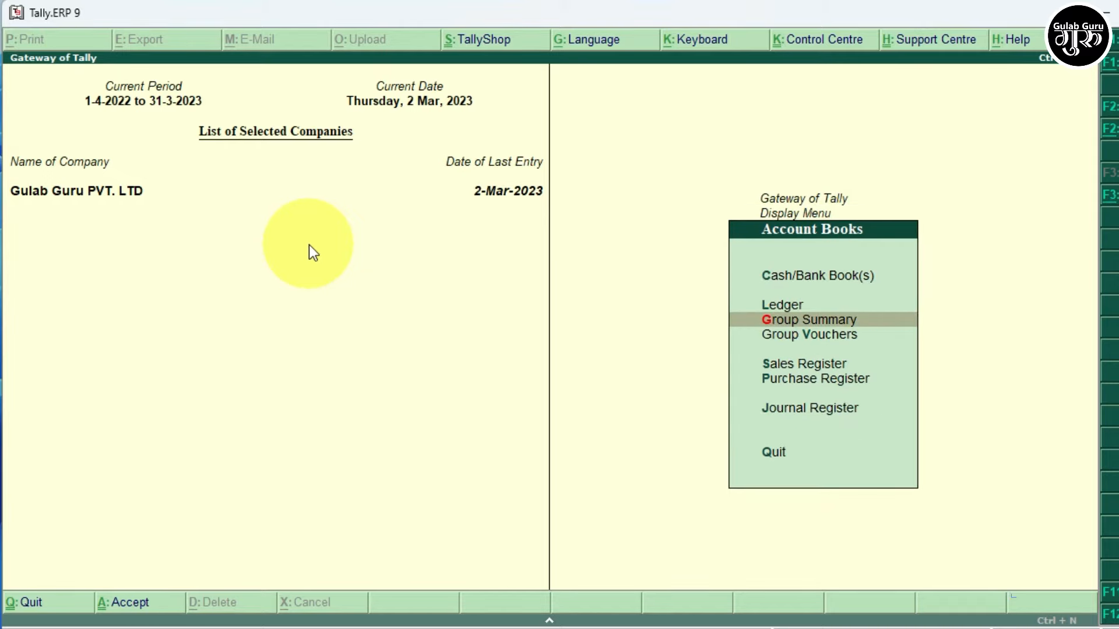
pyautogui.press('Up')
pyautogui.press('Return')
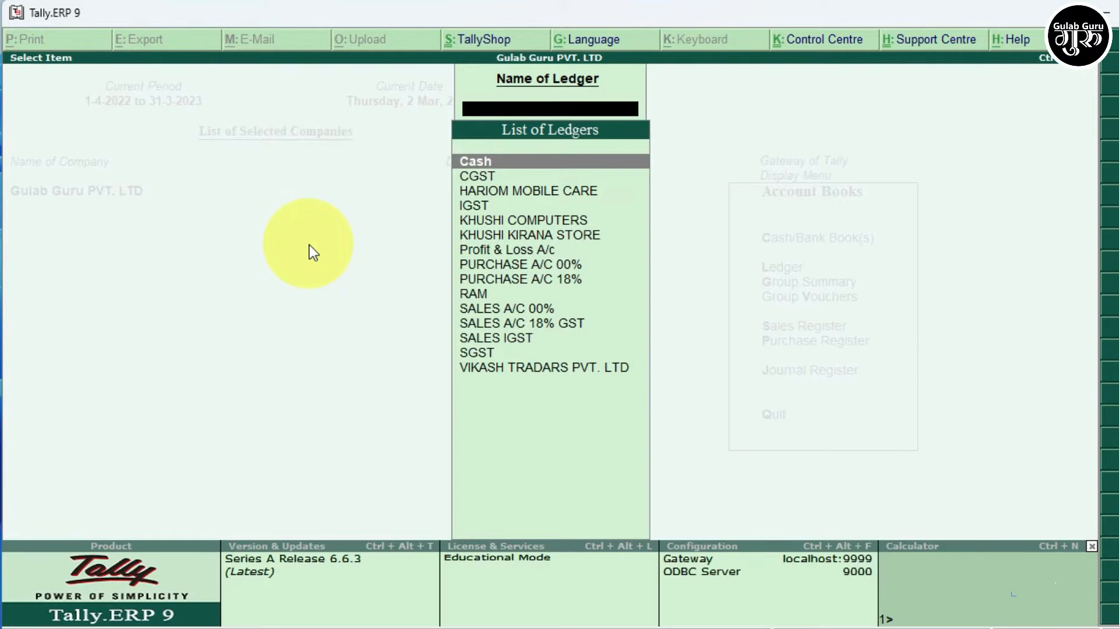
# Step: View the VIKASH TRADARS PVT. LTD ledger vouchers and open the sales voucher listed there
pyautogui.press('Down')
pyautogui.press('Down')
pyautogui.press('Down')
pyautogui.press('Down')
pyautogui.press('Down')
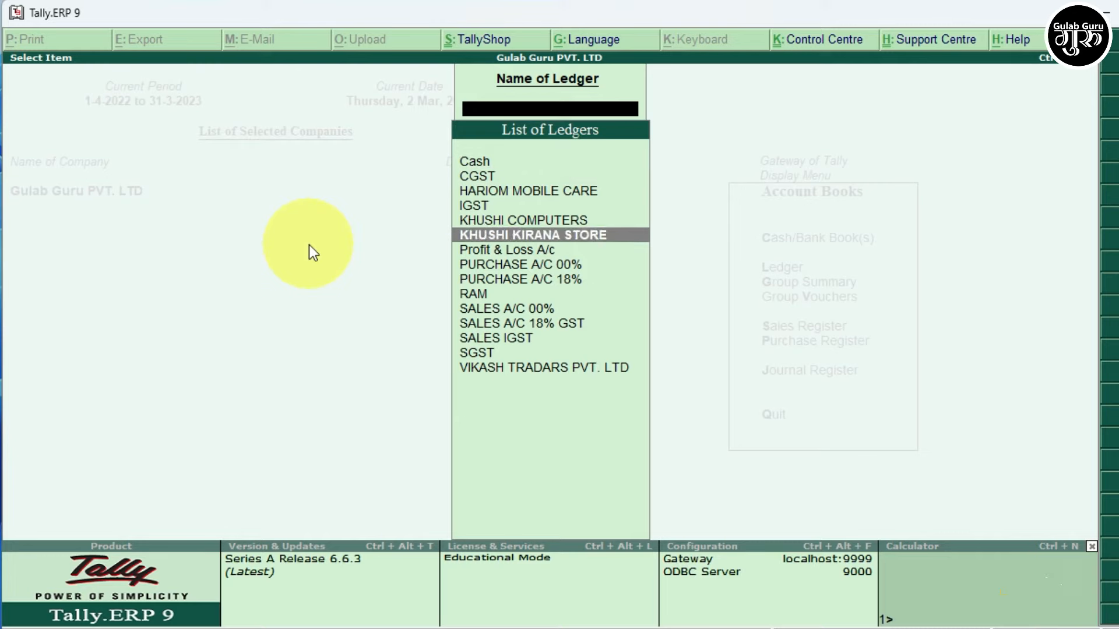
pyautogui.press('Down')
pyautogui.press('Down')
pyautogui.press('Down')
pyautogui.press('Down')
pyautogui.press('Down')
pyautogui.press('Down')
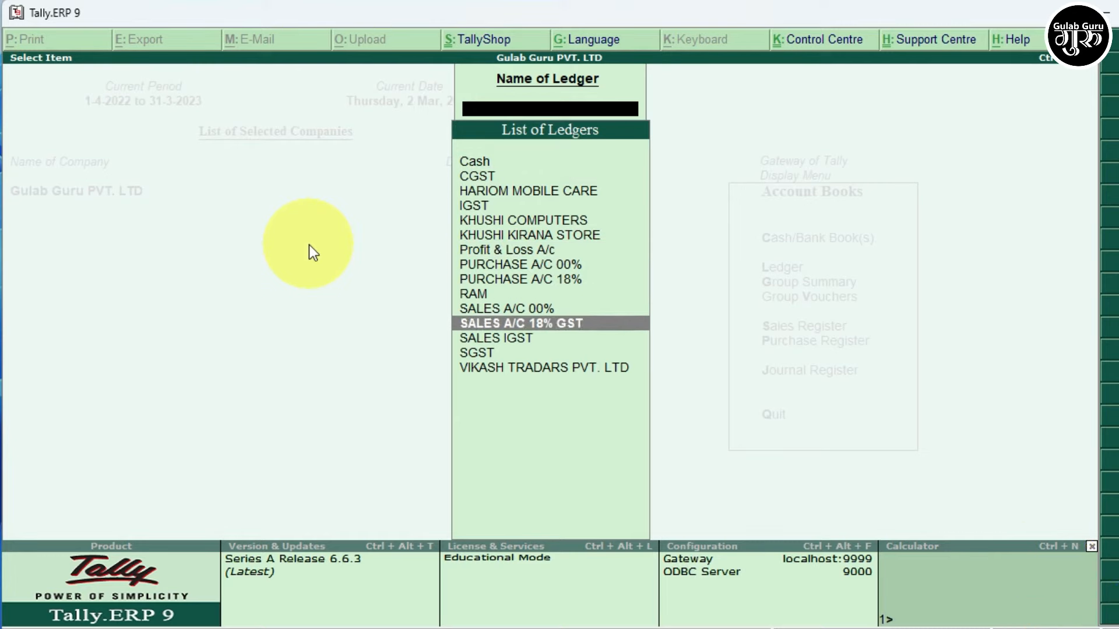
pyautogui.press('Down')
pyautogui.press('Down')
pyautogui.press('Down')
pyautogui.press('Return')
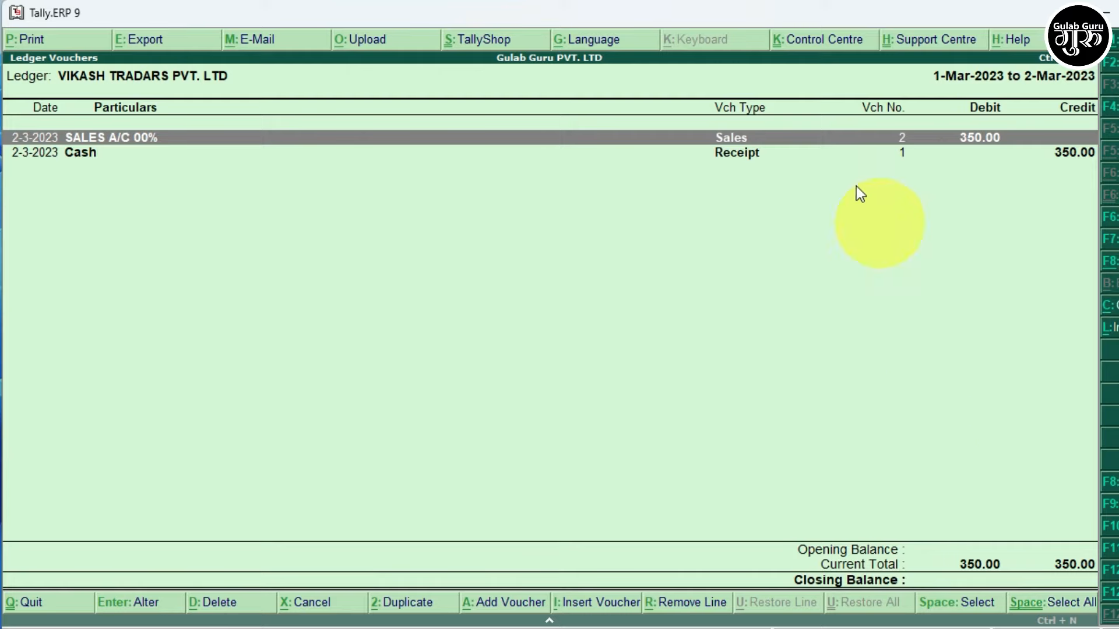
pyautogui.press('Return')
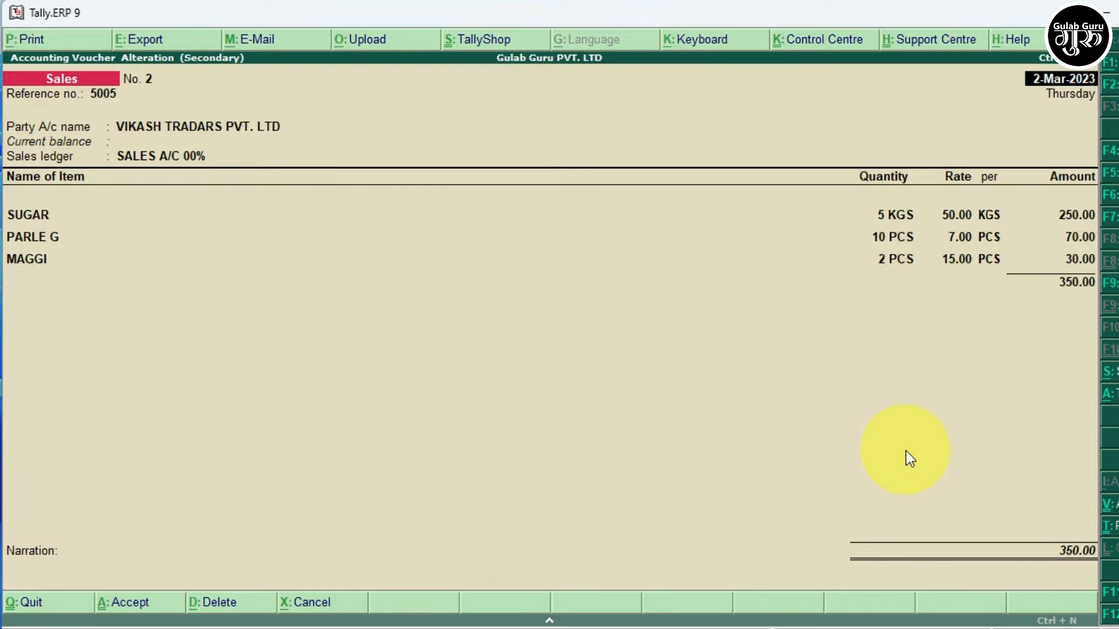
# Step: Leave the sales voucher and the ledger reports, and start a new receipt voucher under Accounting Vouchers
pyautogui.press('Escape')
pyautogui.press('y')
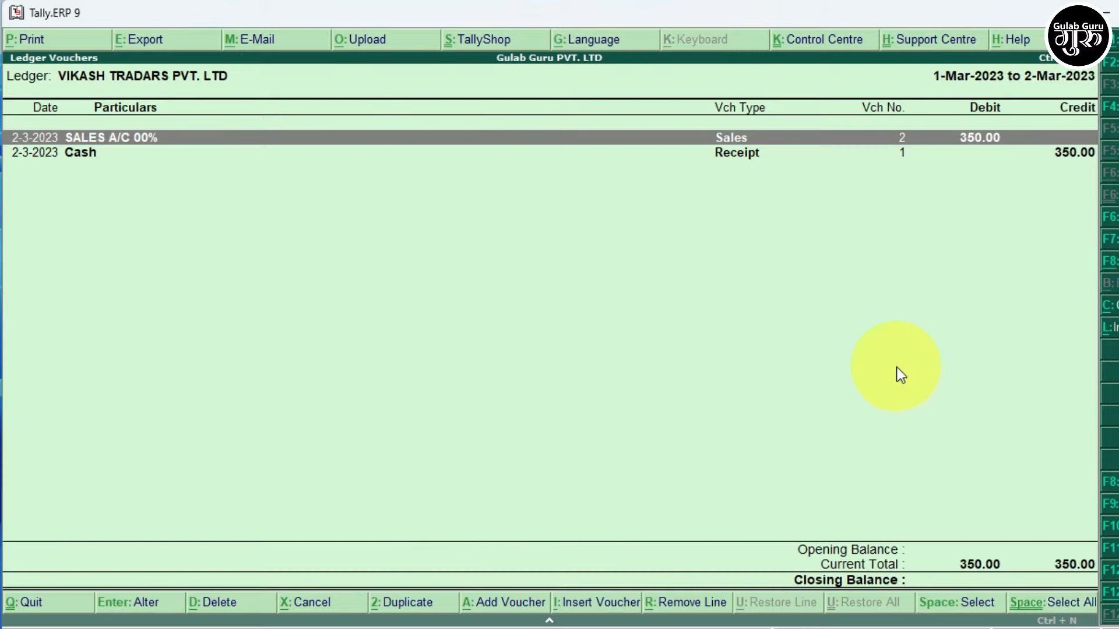
pyautogui.press('Escape')
pyautogui.press('Escape')
pyautogui.press('Escape')
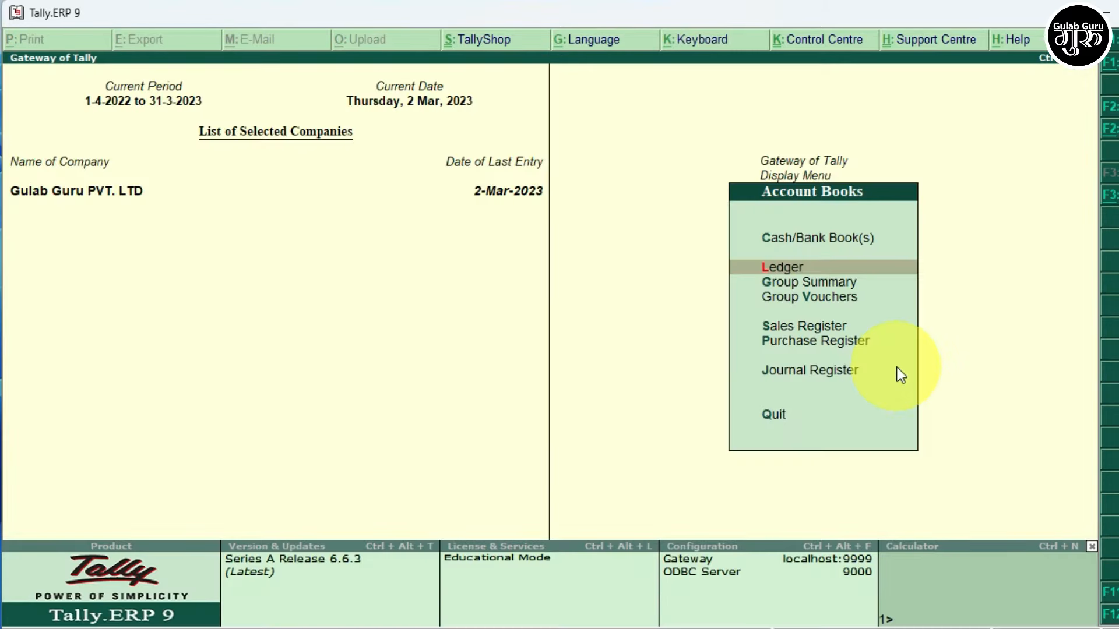
pyautogui.press('Escape')
pyautogui.press('Escape')
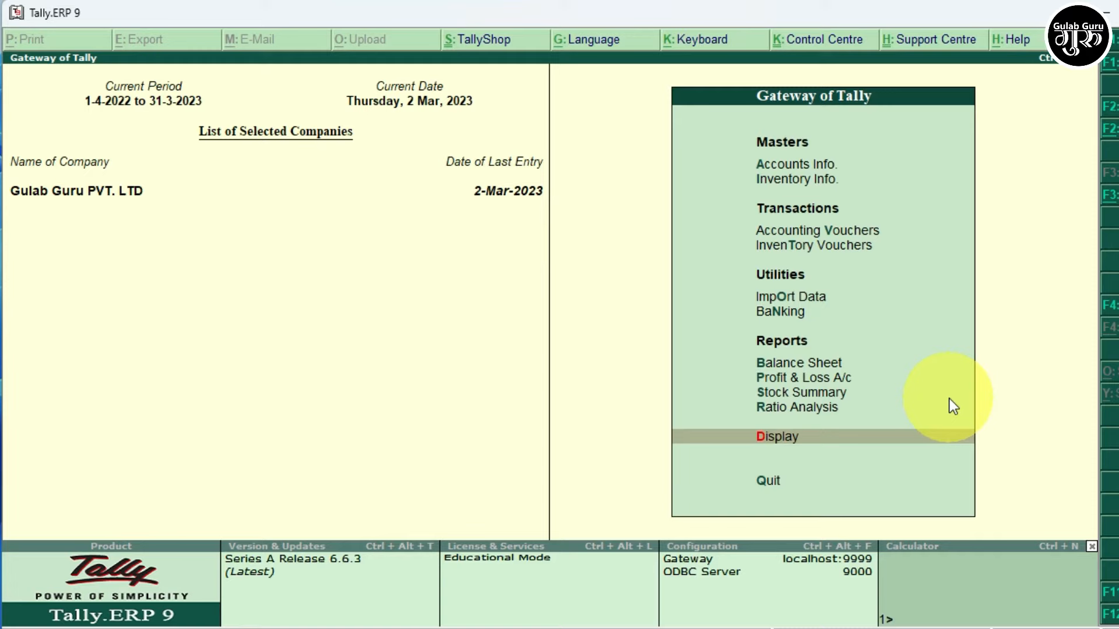
pyautogui.press('v')
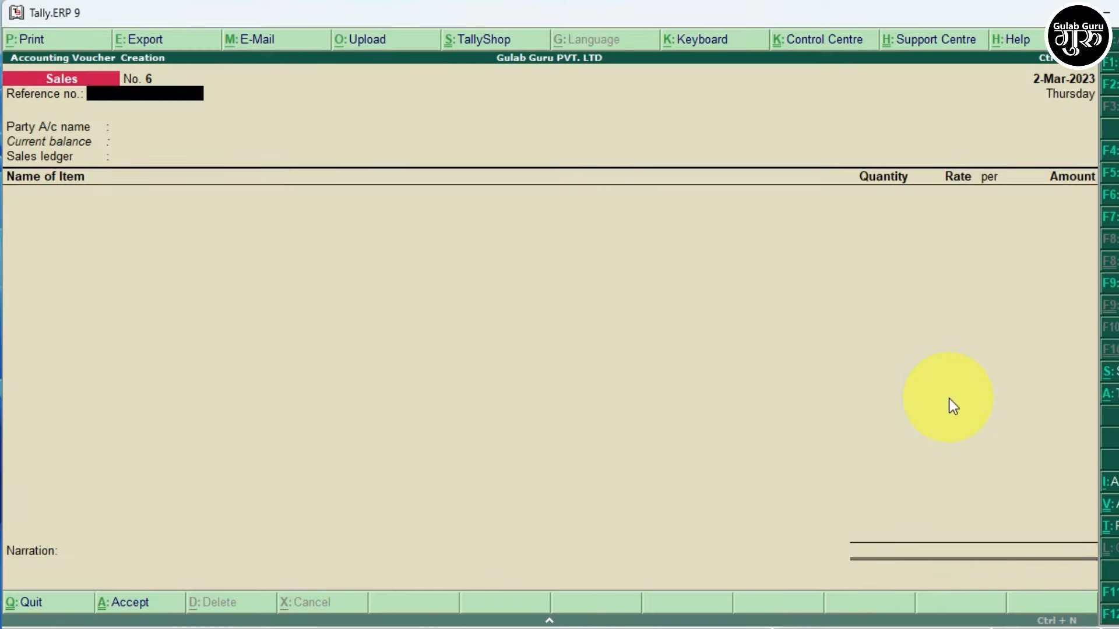
pyautogui.press('F6')
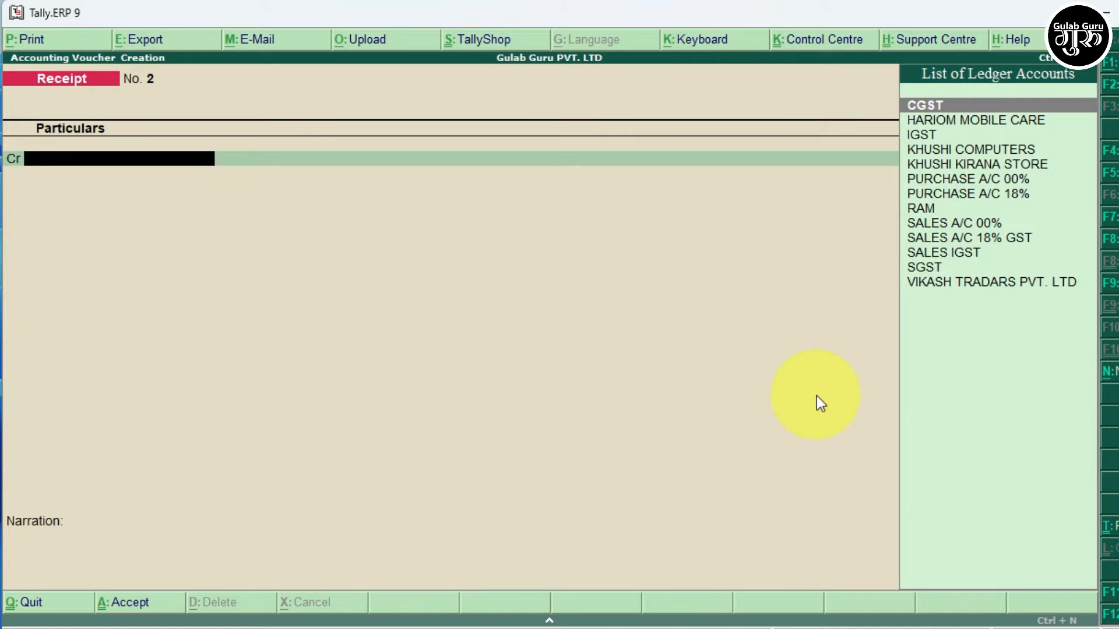
# Step: Credit the customer ledger named in the first row of the Word table with 15000 in the receipt voucher
pyautogui.click(707, 627)
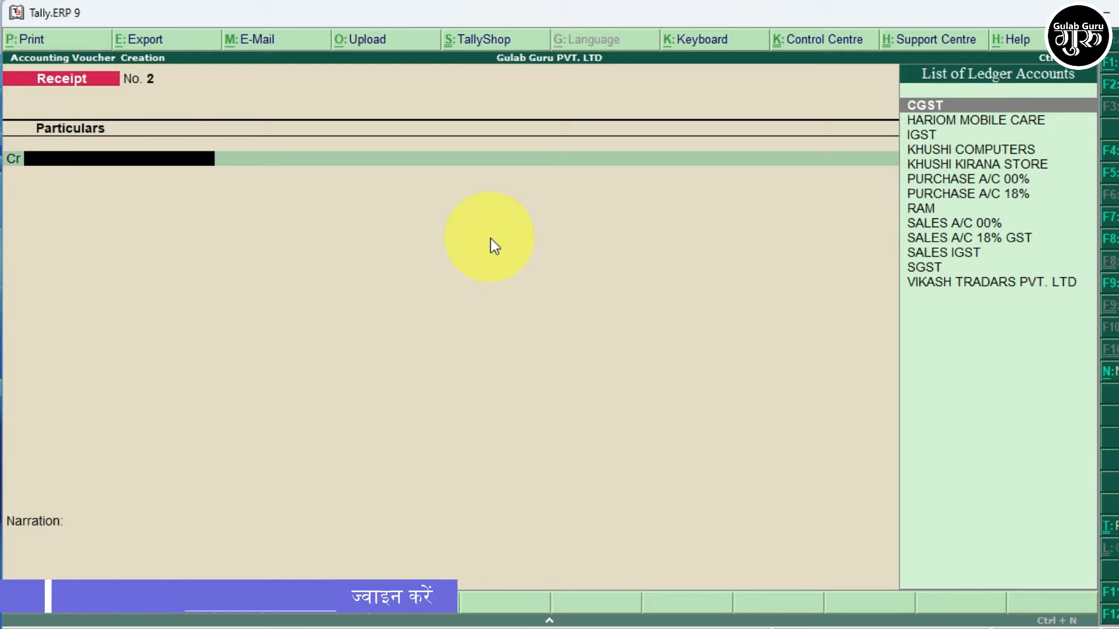
pyautogui.write('RAM')
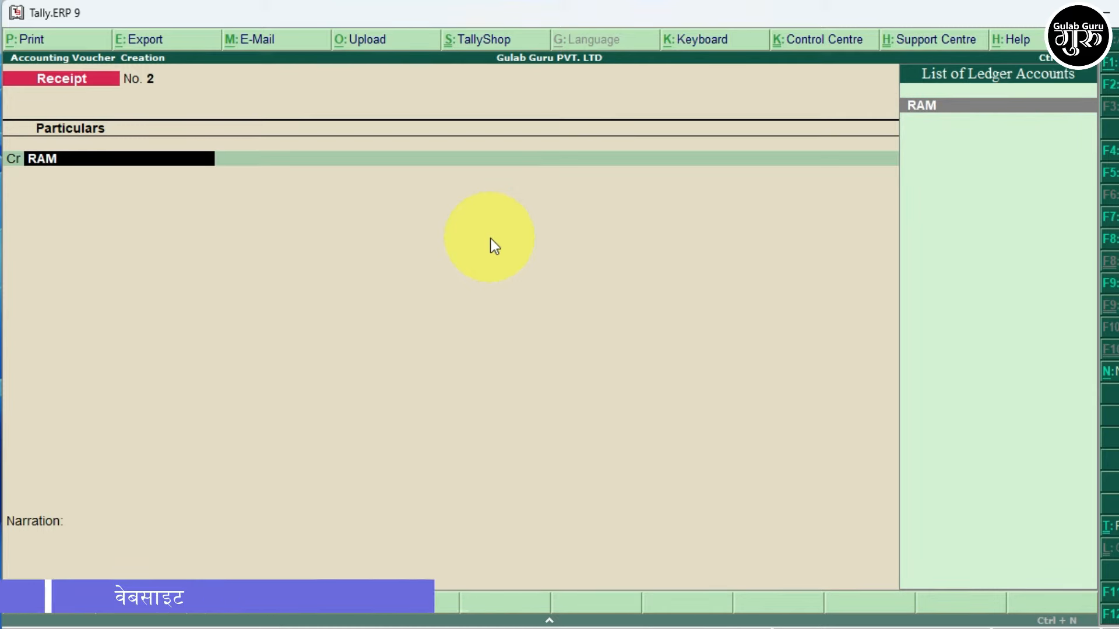
pyautogui.press('Return')
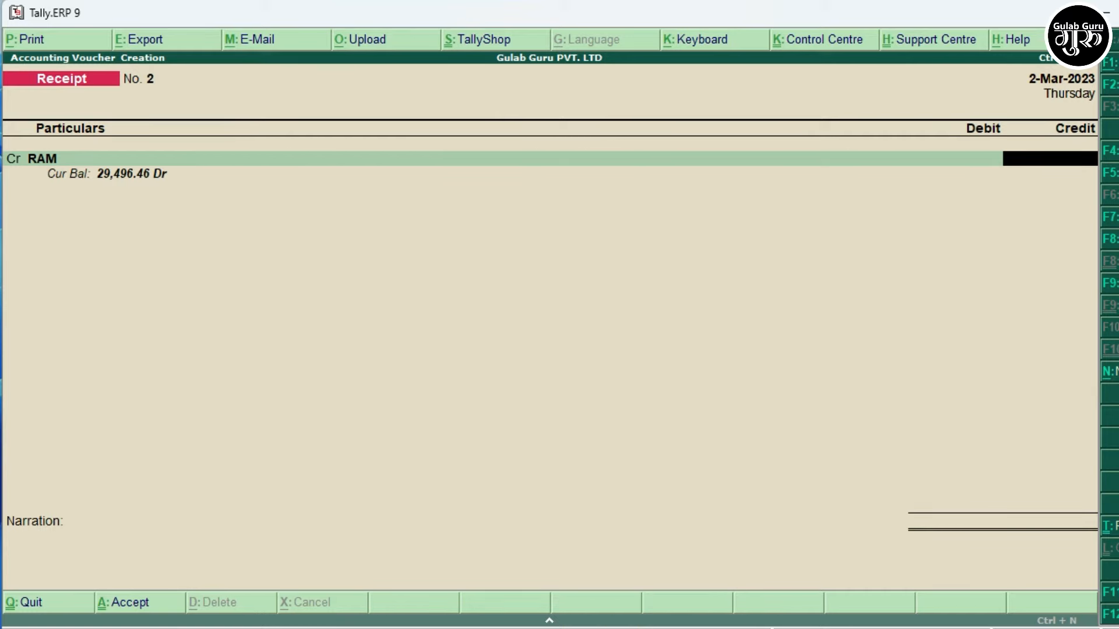
pyautogui.hotkey('alt', 'Tab')
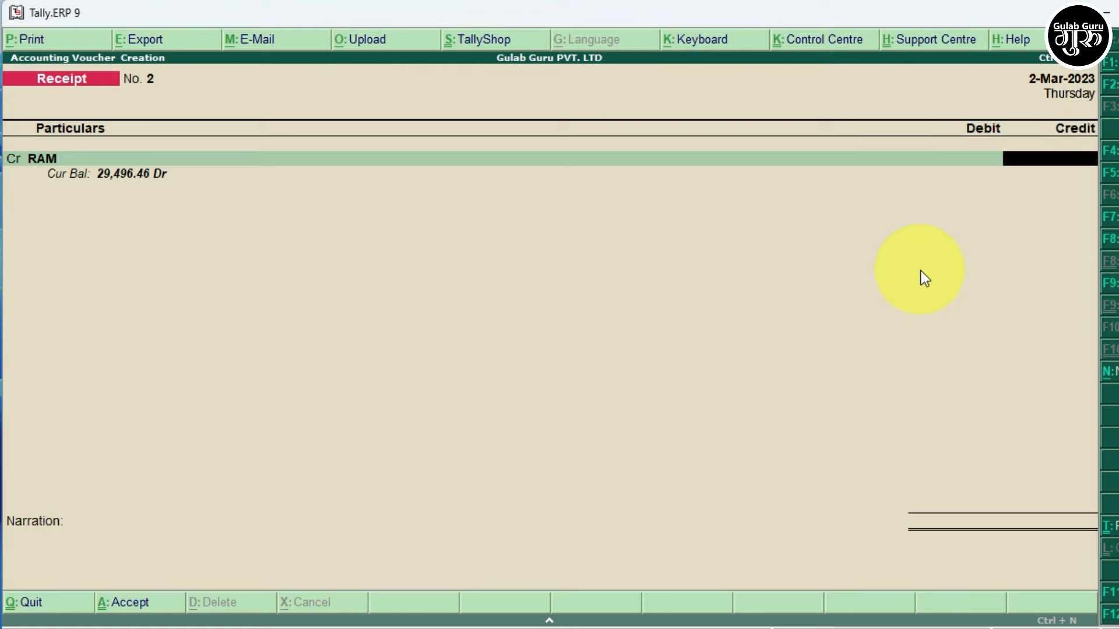
pyautogui.write('0')
pyautogui.press('Return')
pyautogui.press('Return')
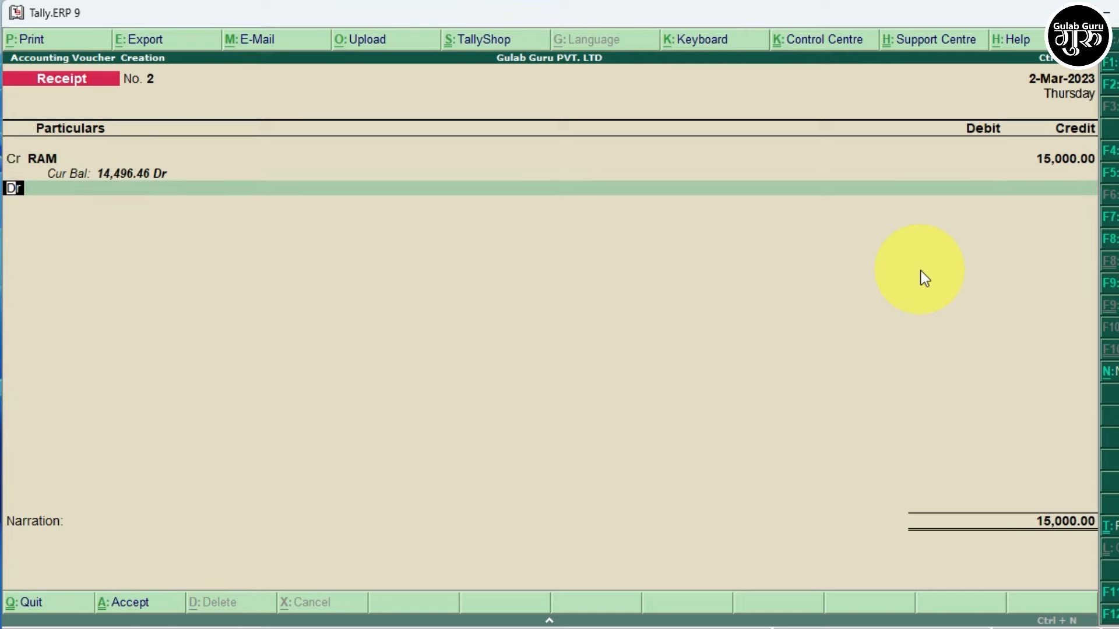
# Step: Debit Cash with 10000 in the receipt voucher after checking the cash and cheque split in the Word table
pyautogui.press('Escape')
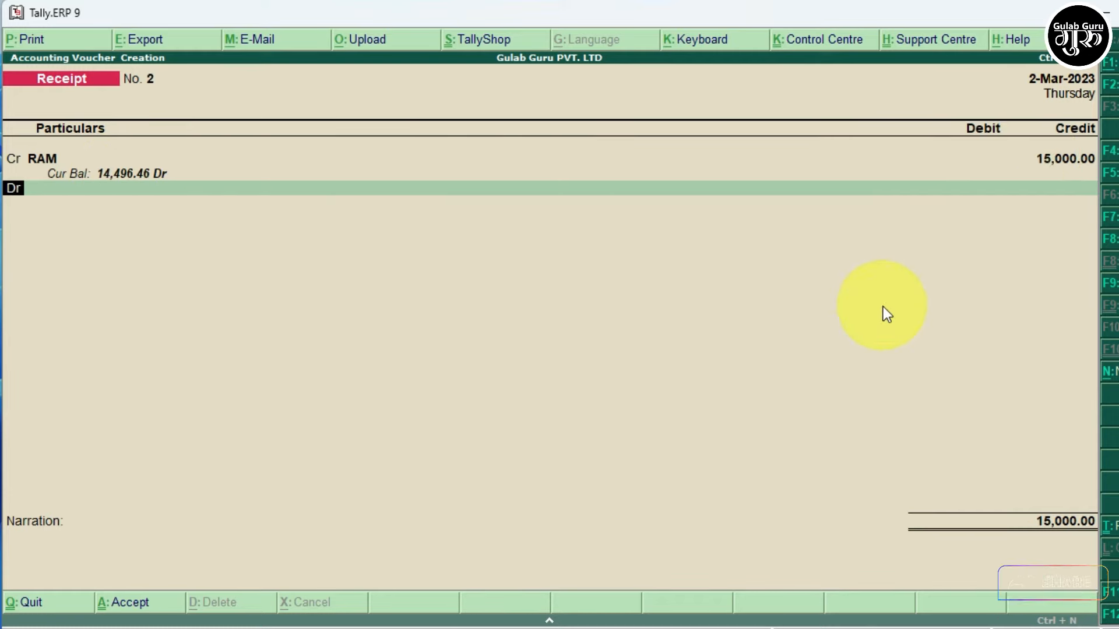
pyautogui.press('Return')
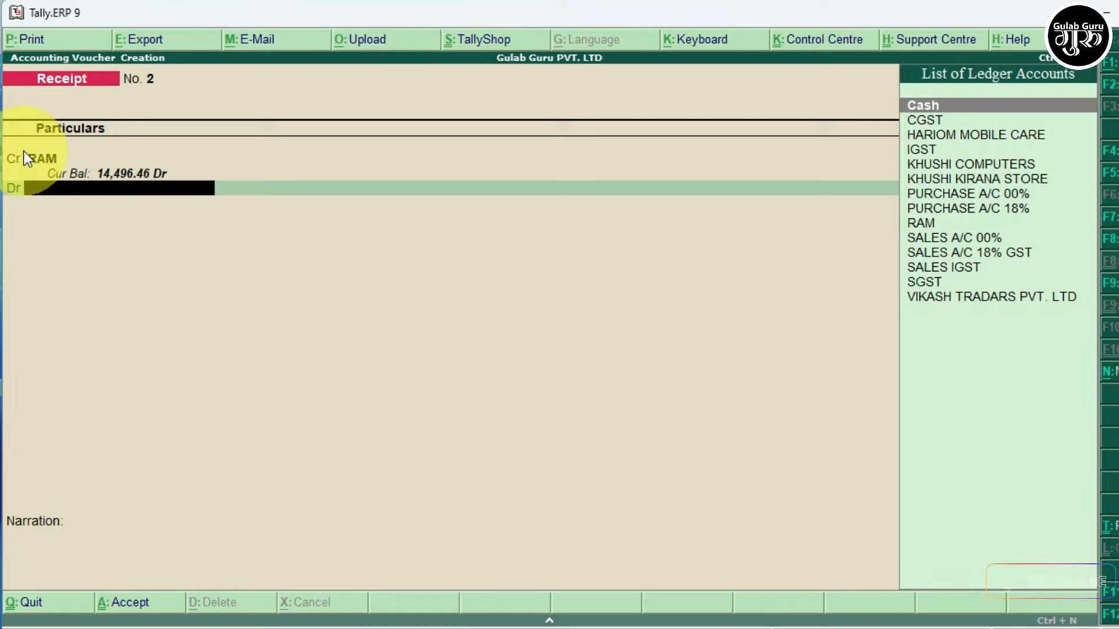
pyautogui.click(693, 628)
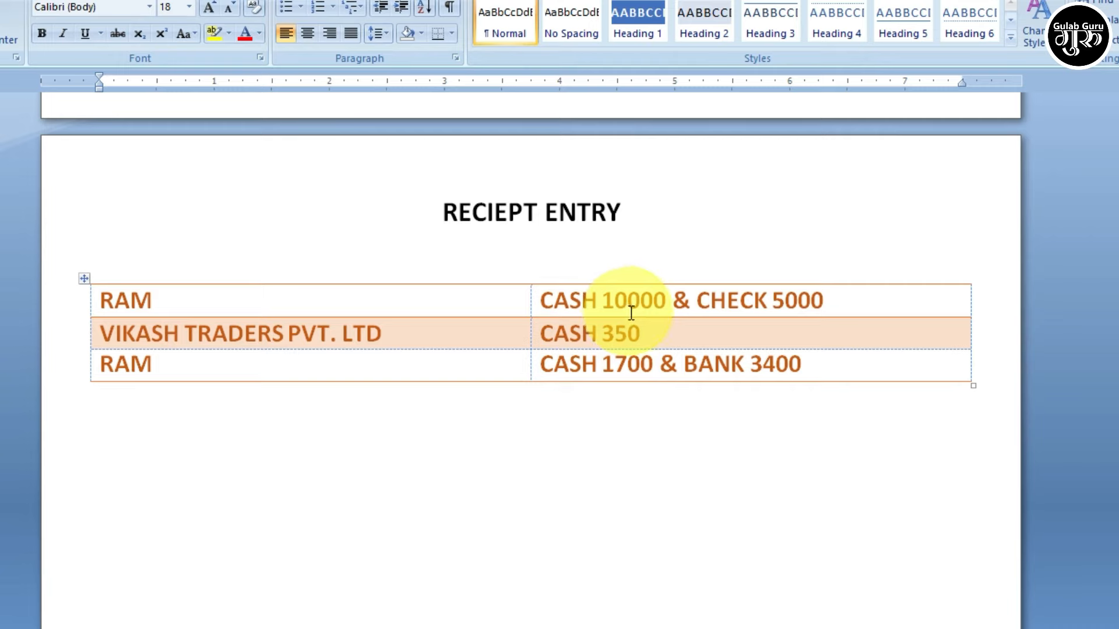
pyautogui.click(693, 627)
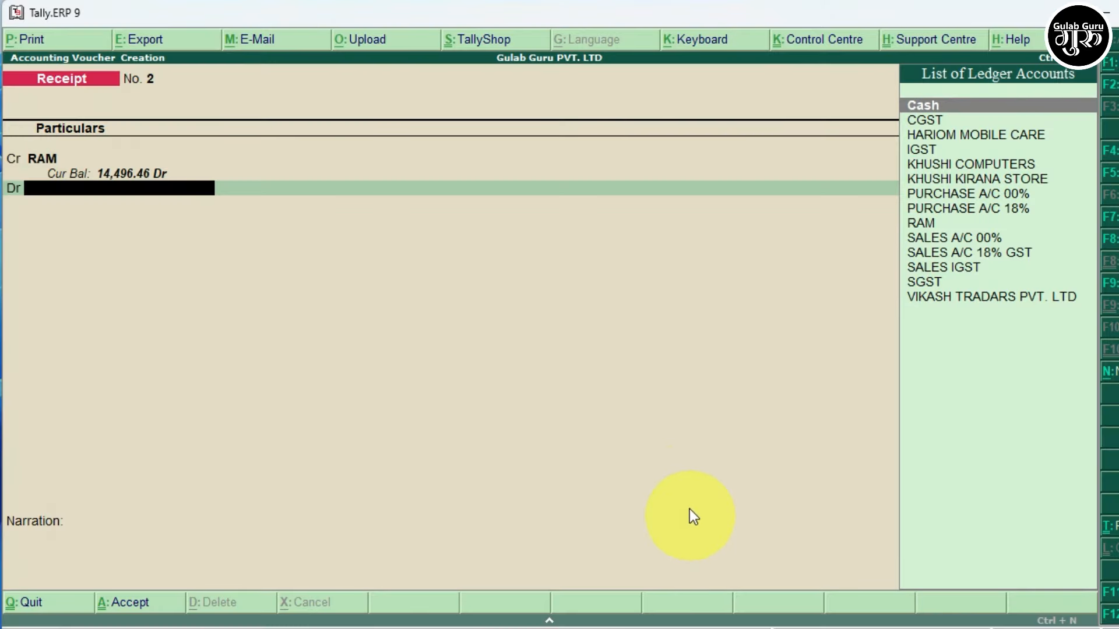
pyautogui.press('Return')
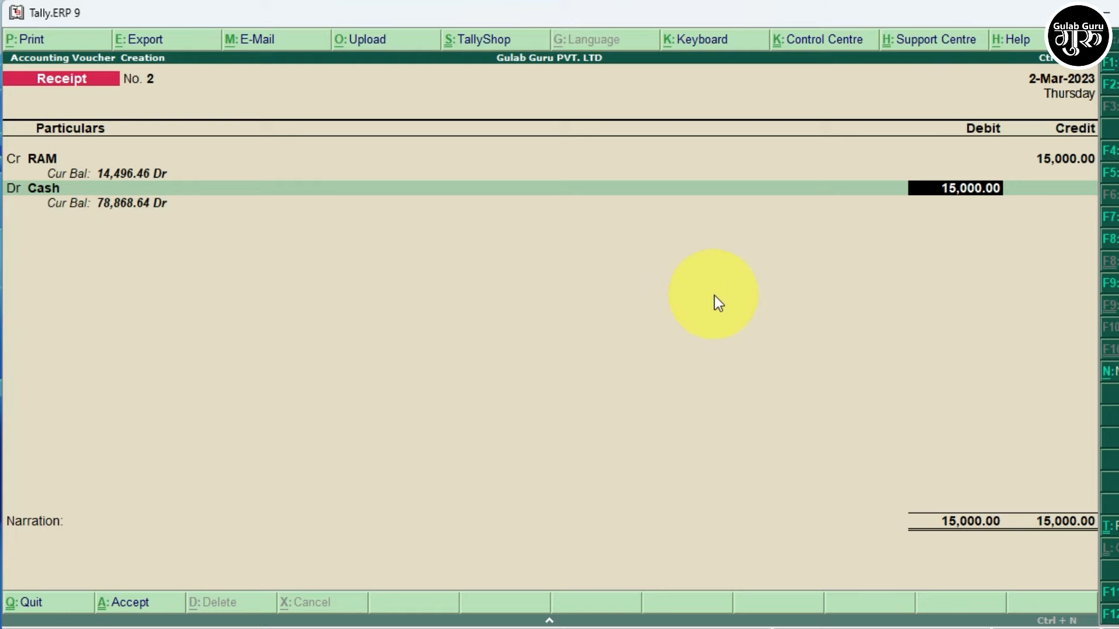
pyautogui.write('1')
pyautogui.press('Return')
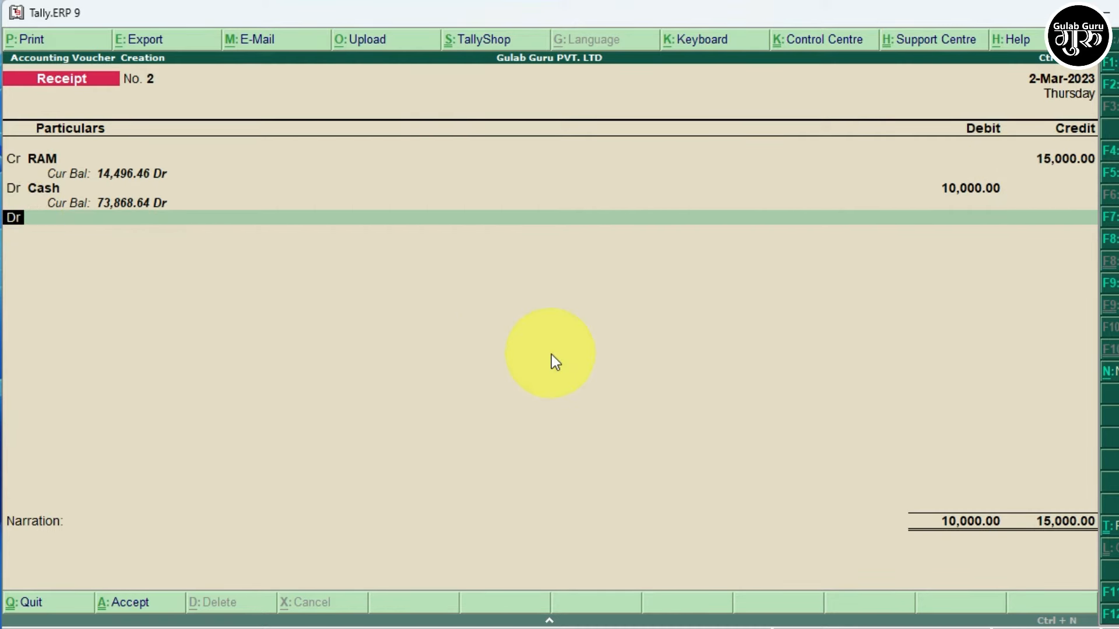
# Step: From the second debit line, create a UBI ledger under Bank Accounts with its account number, IFS code UBIN04534 and branch AZAMGARH
pyautogui.press('Return')
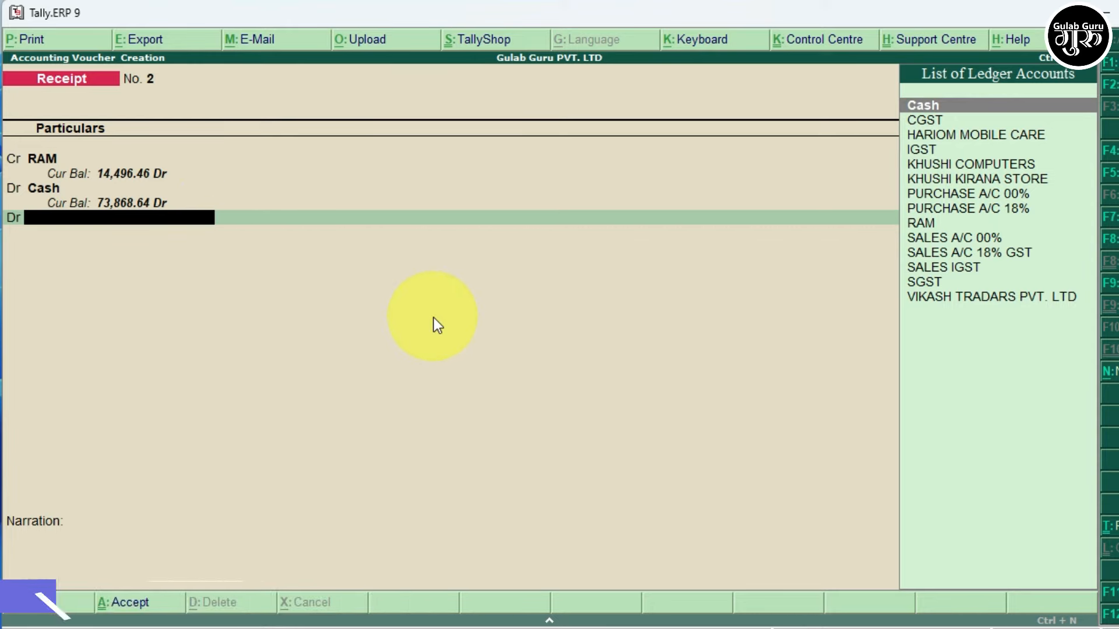
pyautogui.hotkey('alt', 'c')
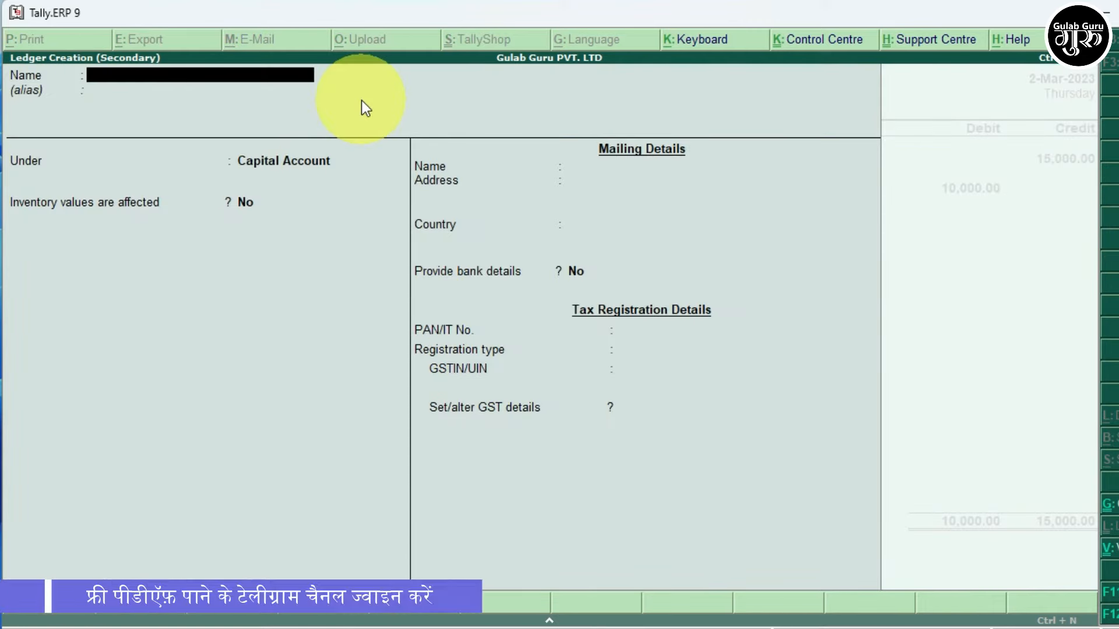
pyautogui.write('UBI')
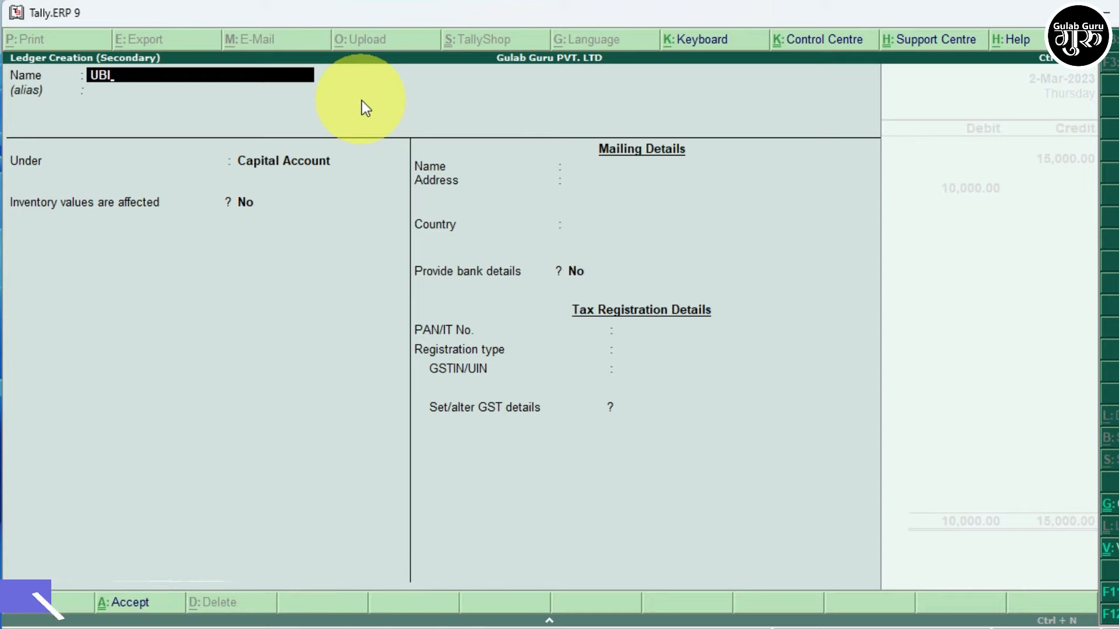
pyautogui.press('Return')
pyautogui.press('Return')
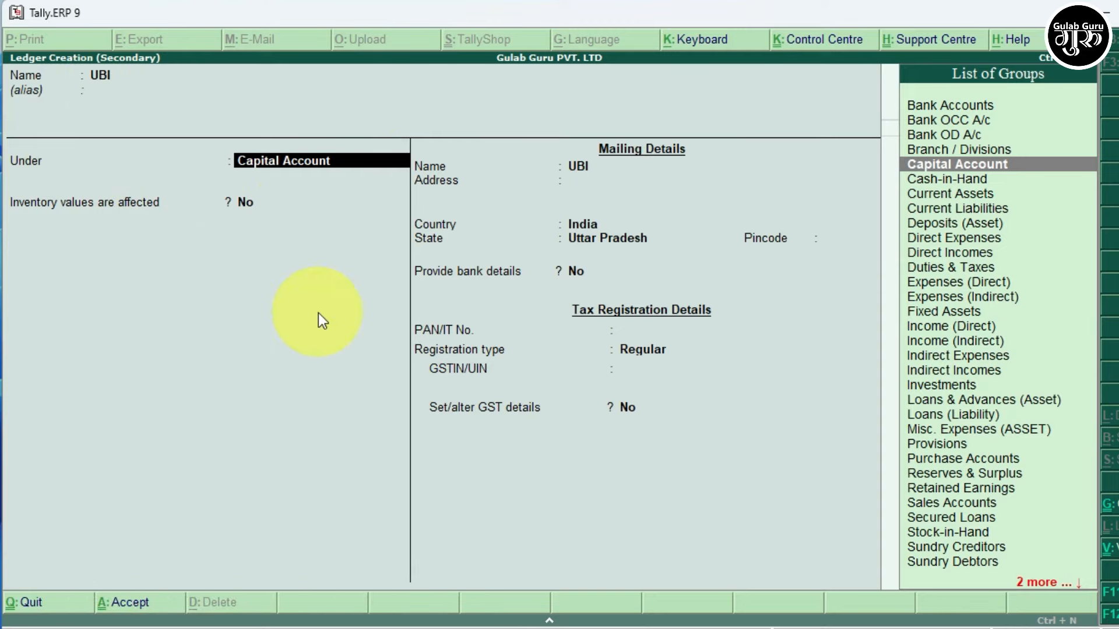
pyautogui.write('B')
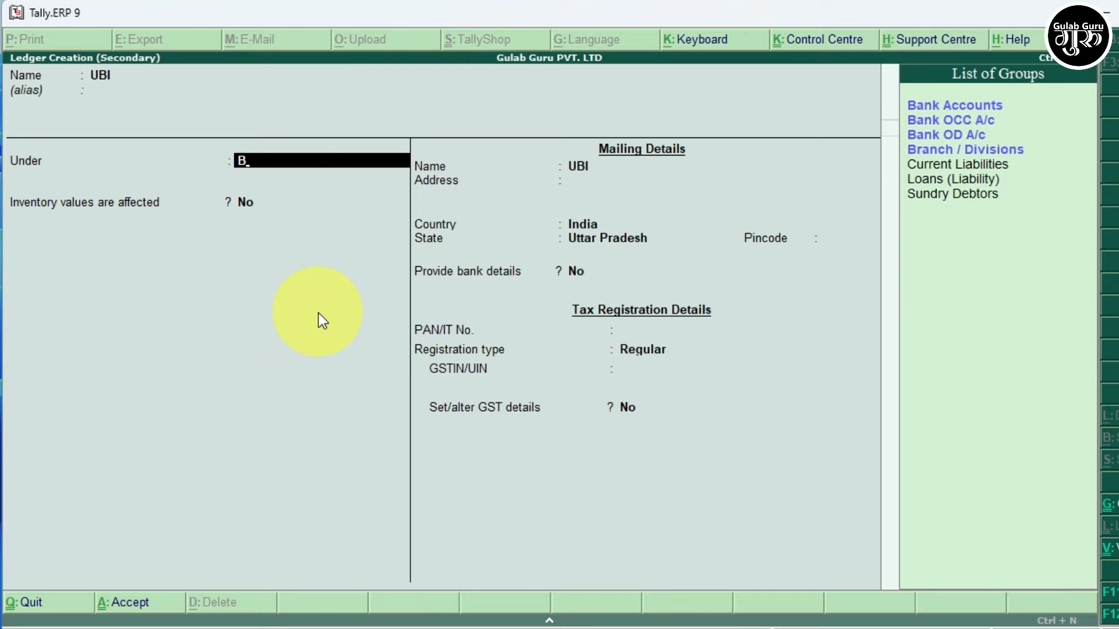
pyautogui.write('ANK')
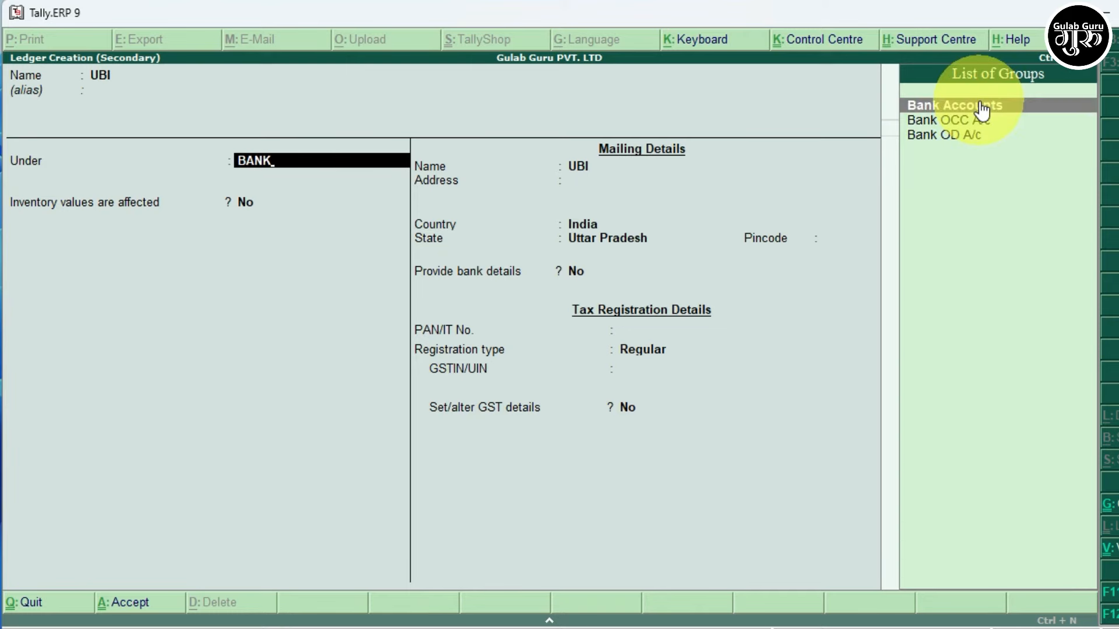
pyautogui.press('Return')
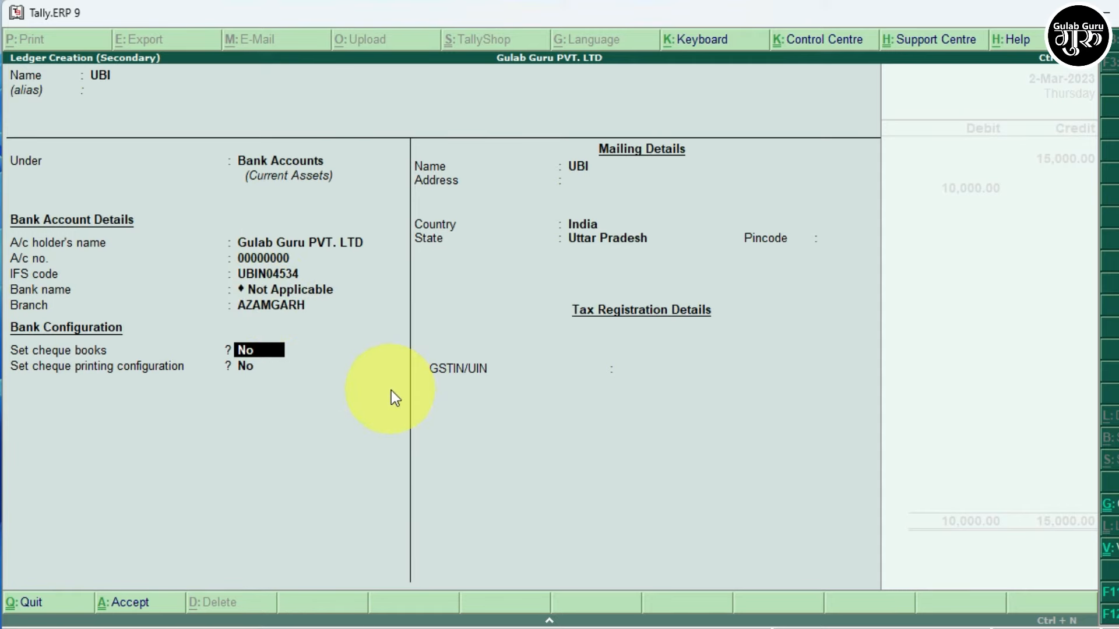
# Step: Keep both cheque options at No, enter the bank's mailing address, leave the pincode and GSTIN/UIN blank, and save the UBI ledger
pyautogui.press('Return')
pyautogui.press('Return')
pyautogui.press('Return')
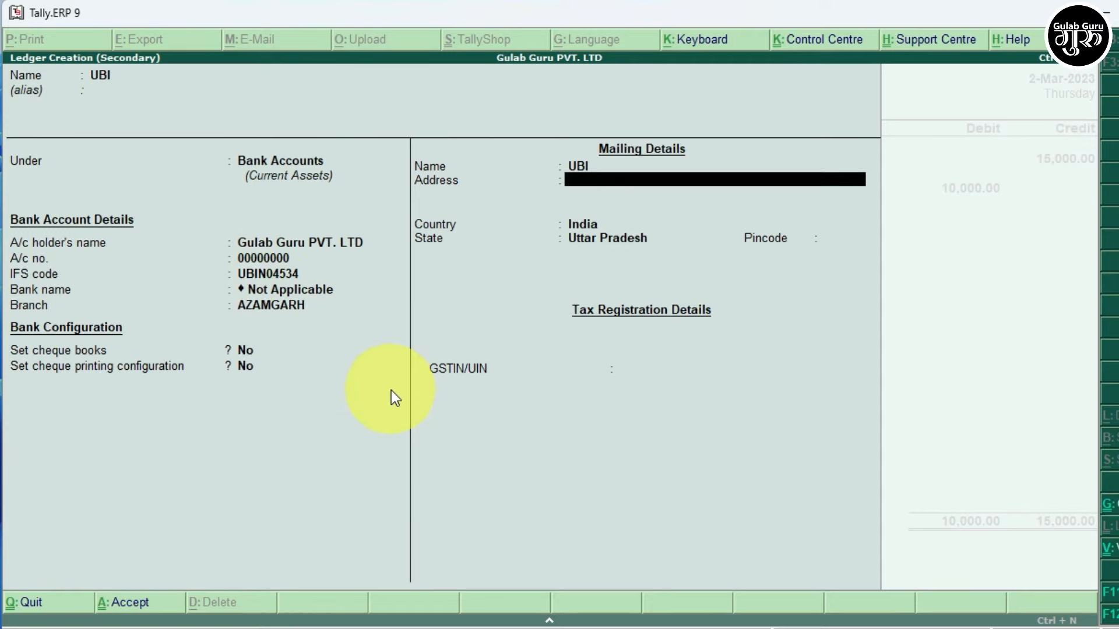
pyautogui.press('Return')
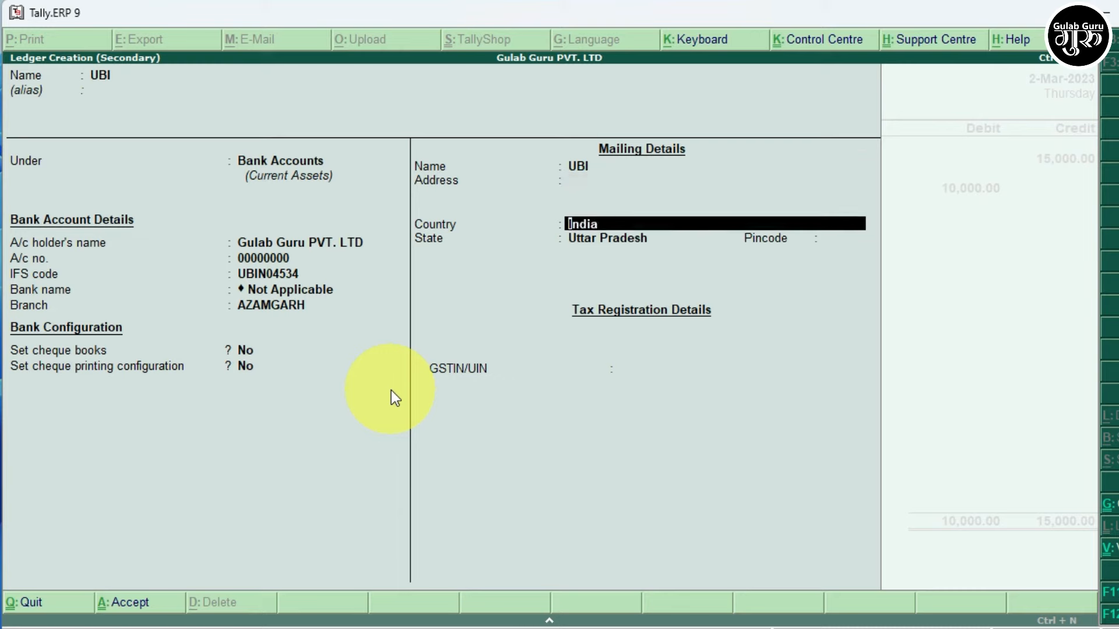
pyautogui.press('BackSpace')
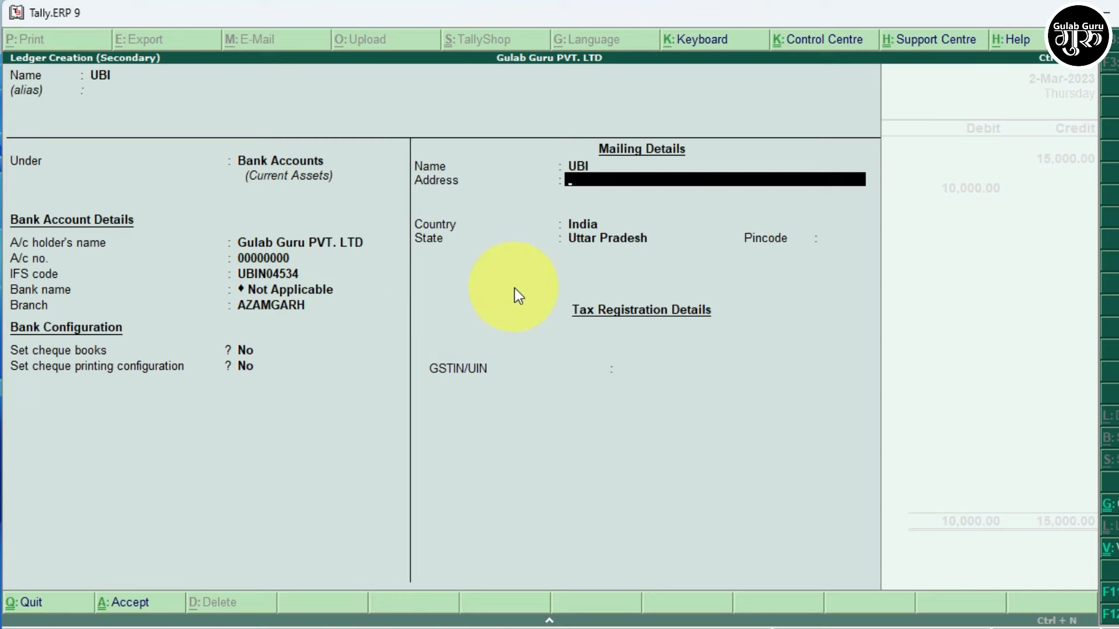
pyautogui.write('AZAMGARH')
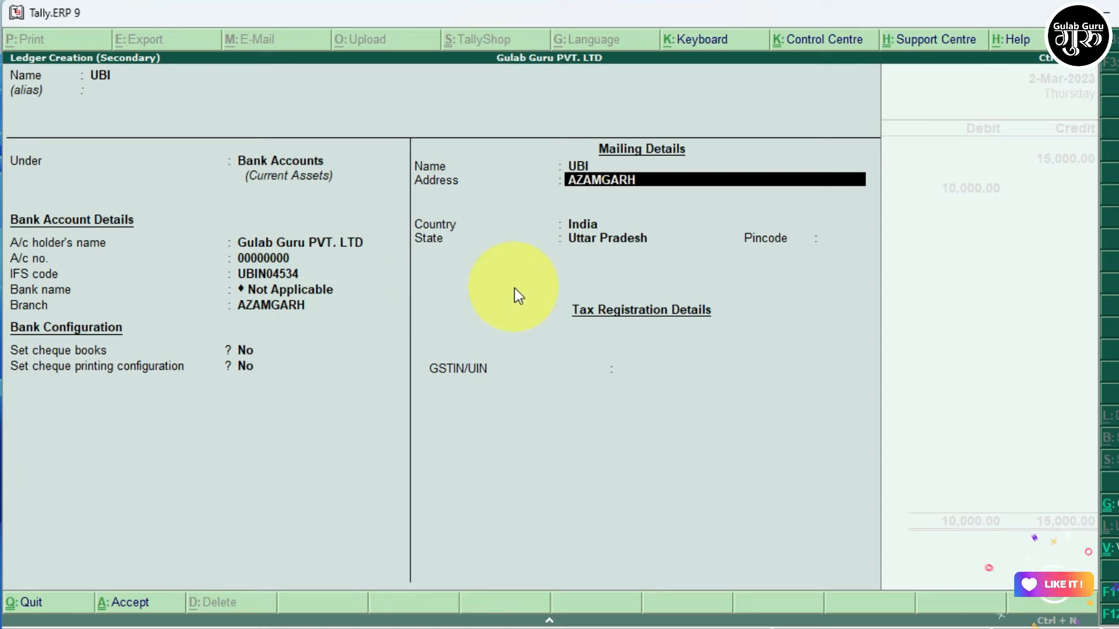
pyautogui.press('Return')
pyautogui.press('Return')
pyautogui.press('Return')
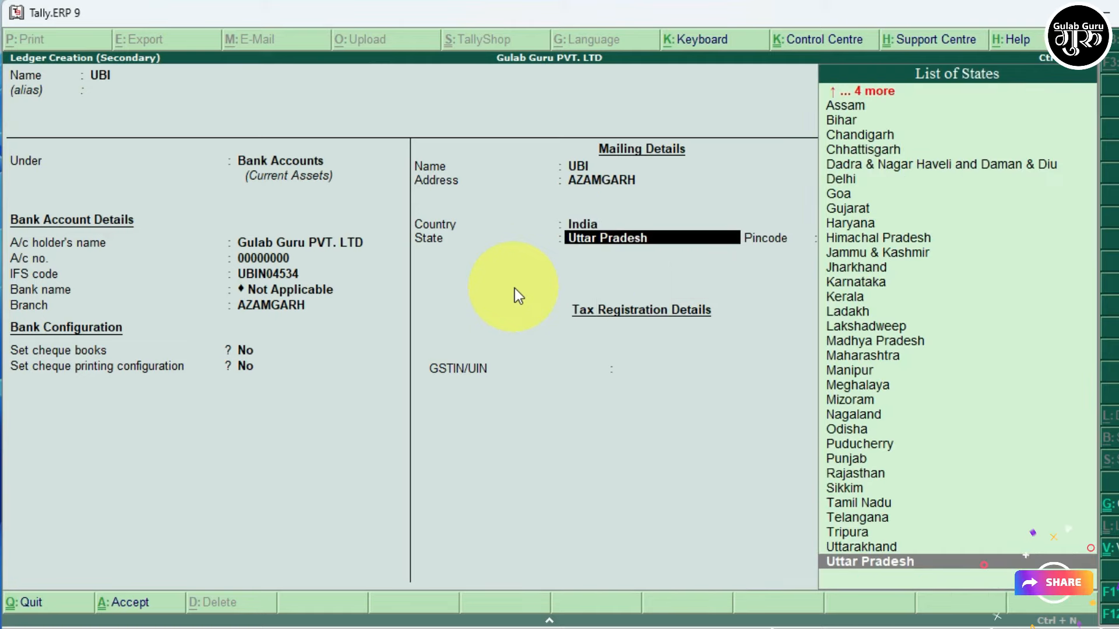
pyautogui.press('Return')
pyautogui.press('Return')
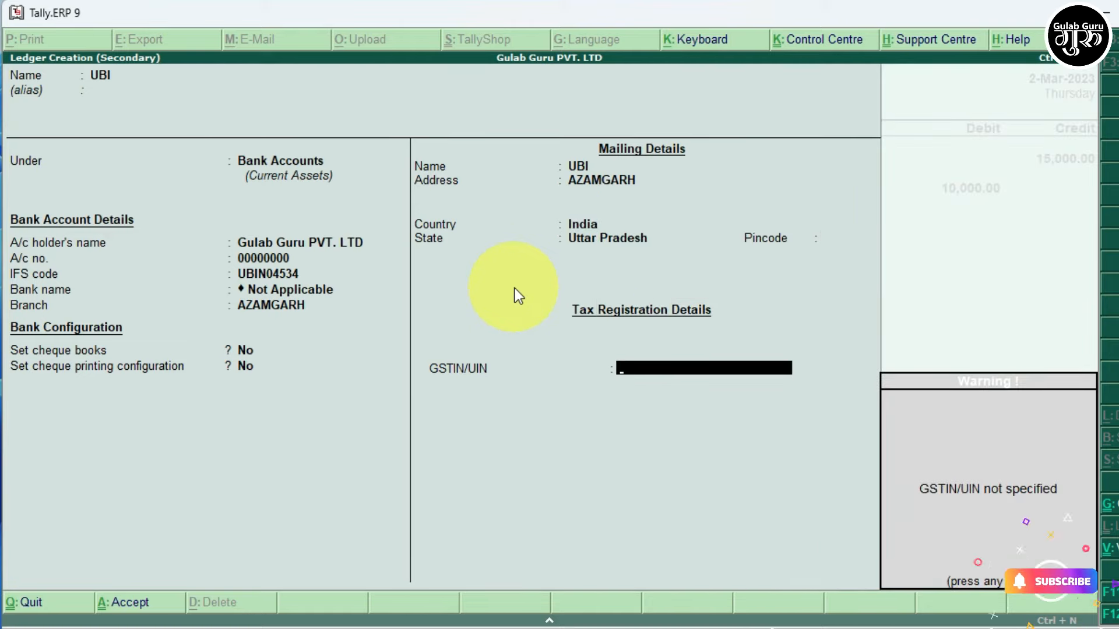
pyautogui.press('Return')
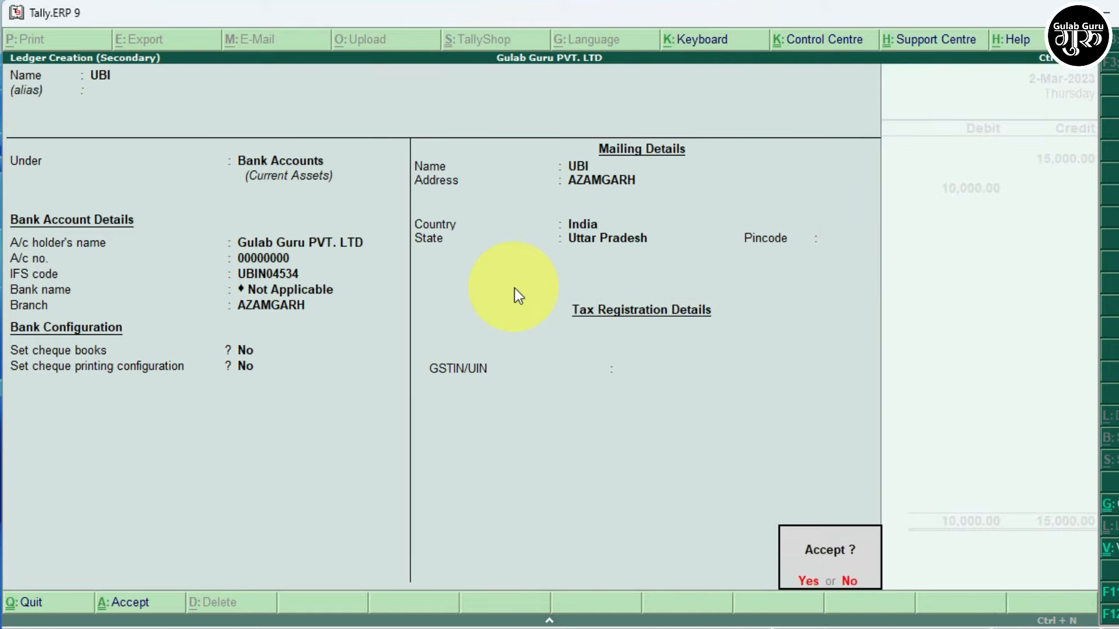
pyautogui.press('Return')
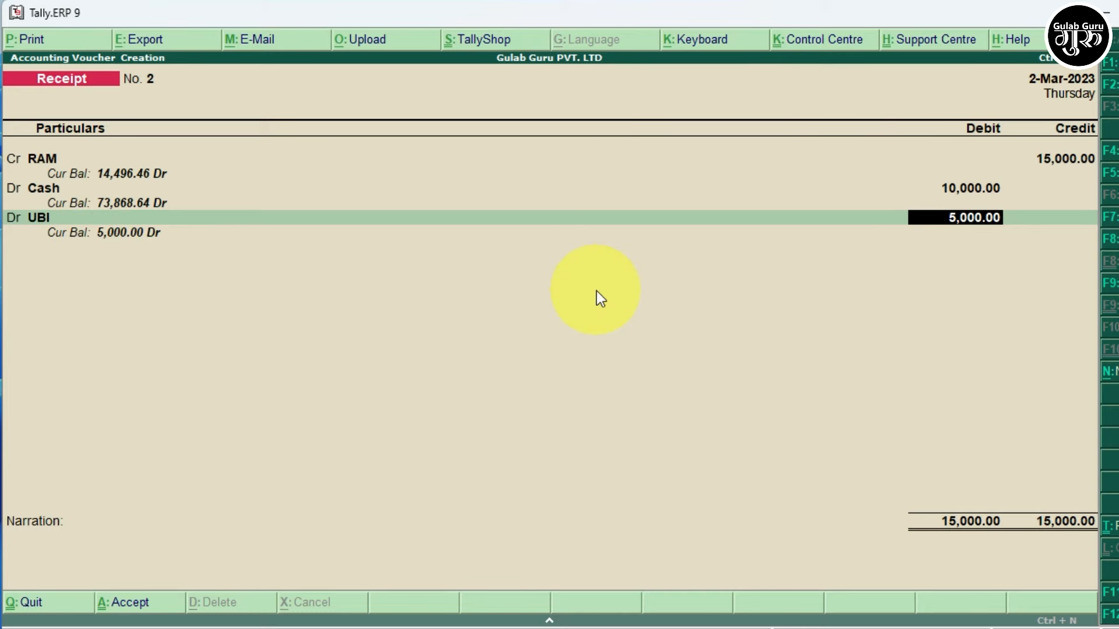
# Step: Accept the 5000 debit to UBI and choose Cheque/DD as the transaction type in its bank allocation
pyautogui.press('Return')
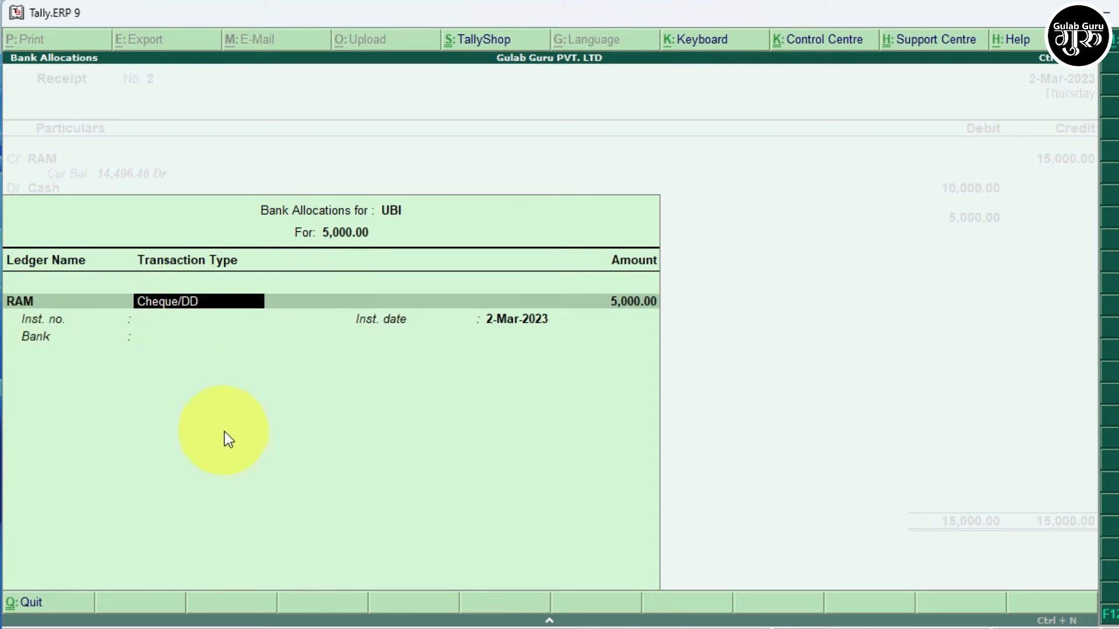
pyautogui.press('BackSpace')
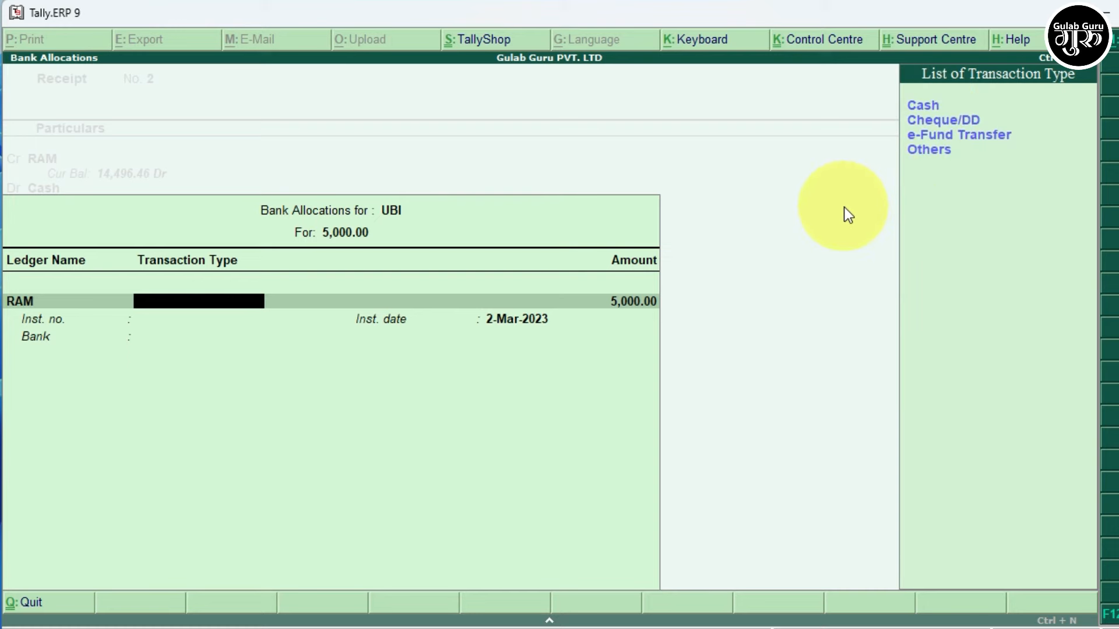
pyautogui.press('Down')
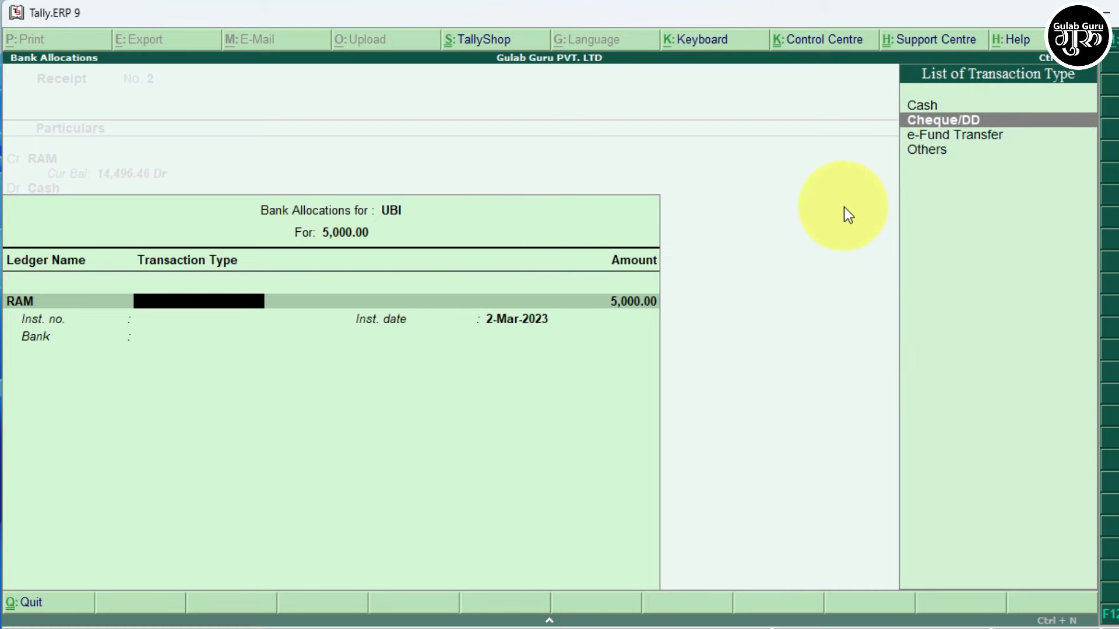
pyautogui.press('Return')
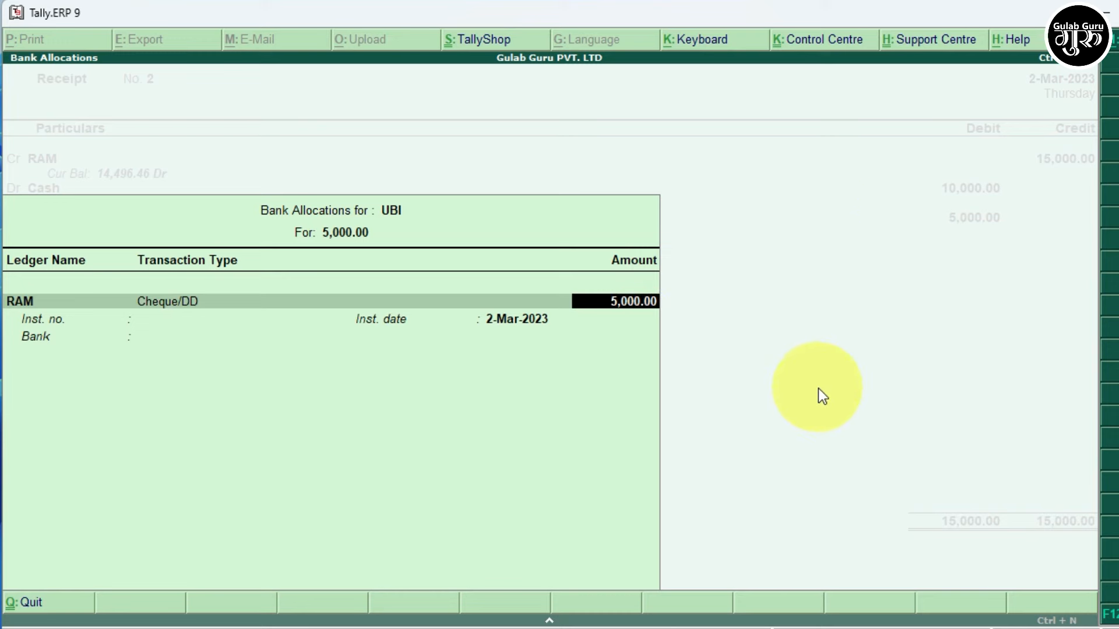
# Step: Complete the UBI allocation of 5000 with instrument number 01010101, instrument date 2-Mar-2023 and bank Not Applicable
pyautogui.press('Return')
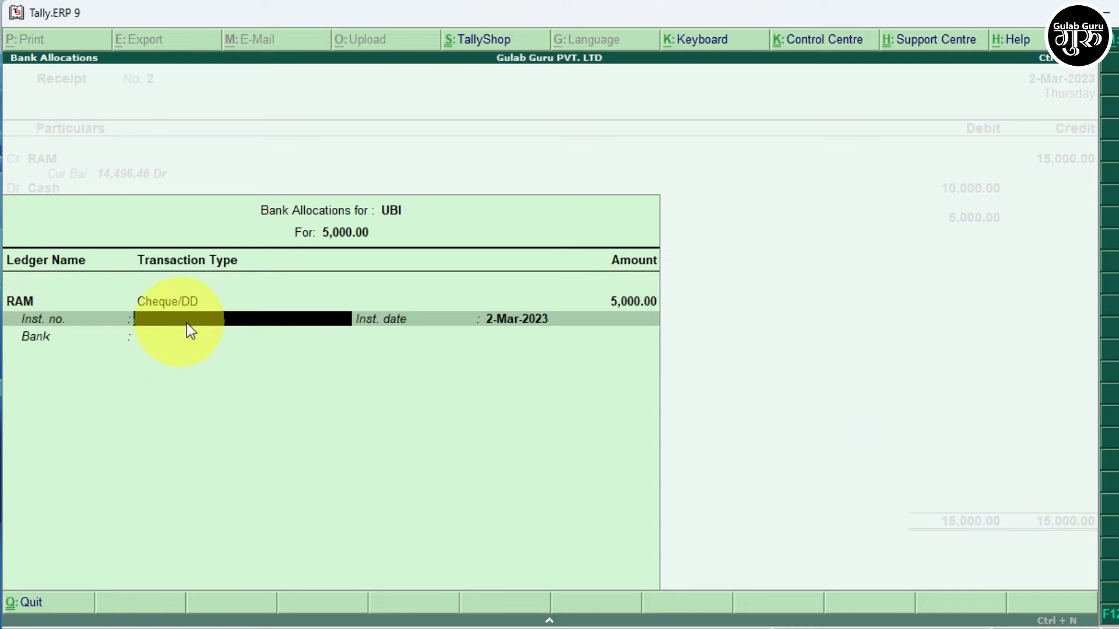
pyautogui.write('01010')
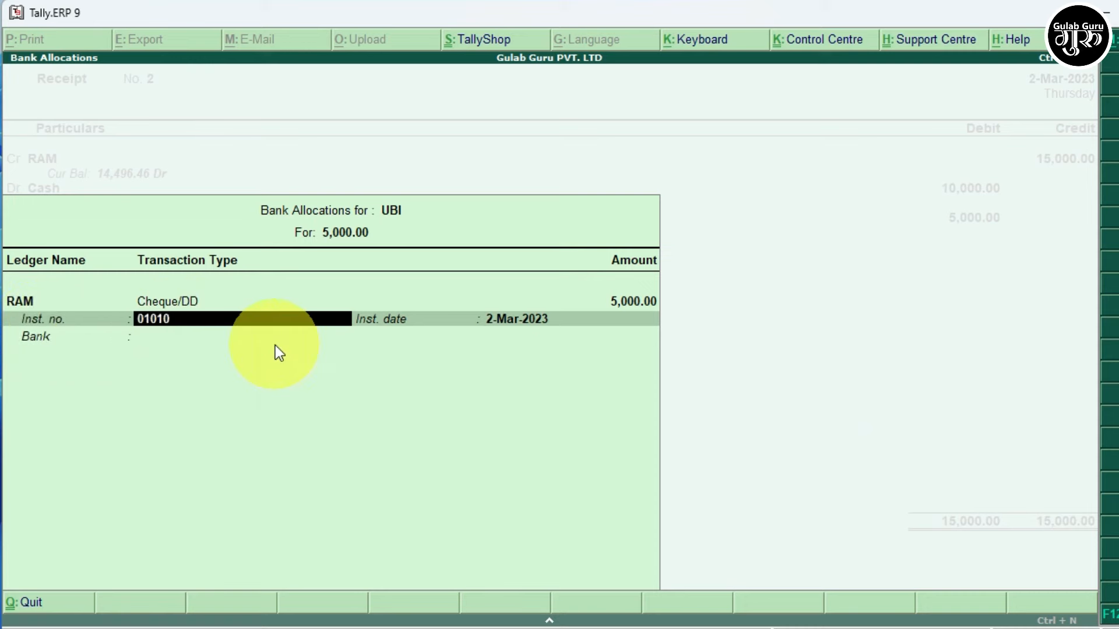
pyautogui.write('101')
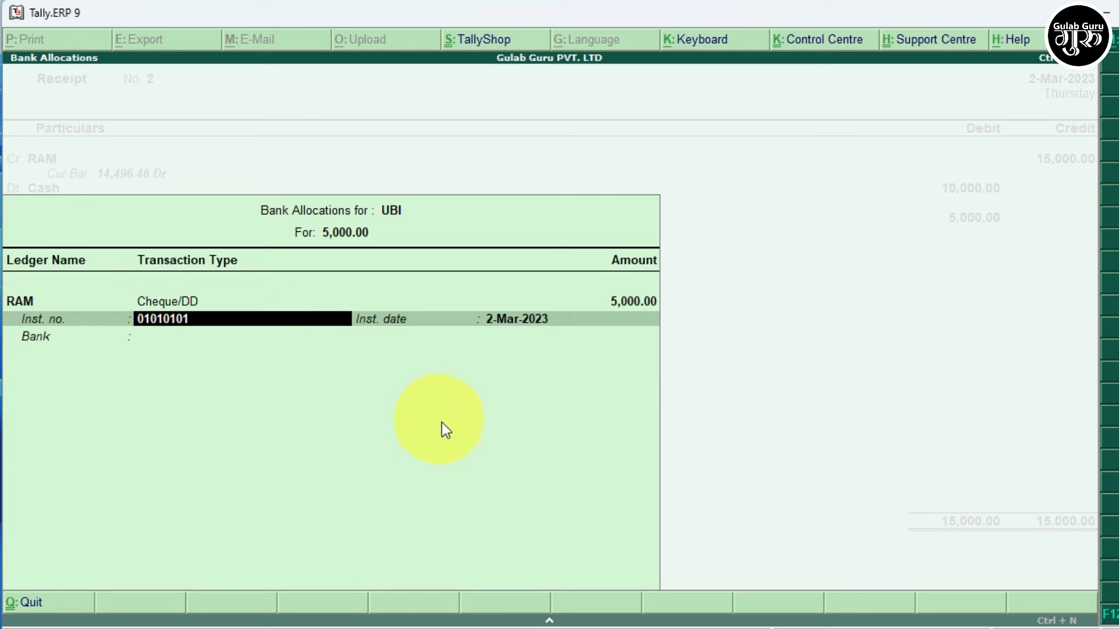
pyautogui.press('Return')
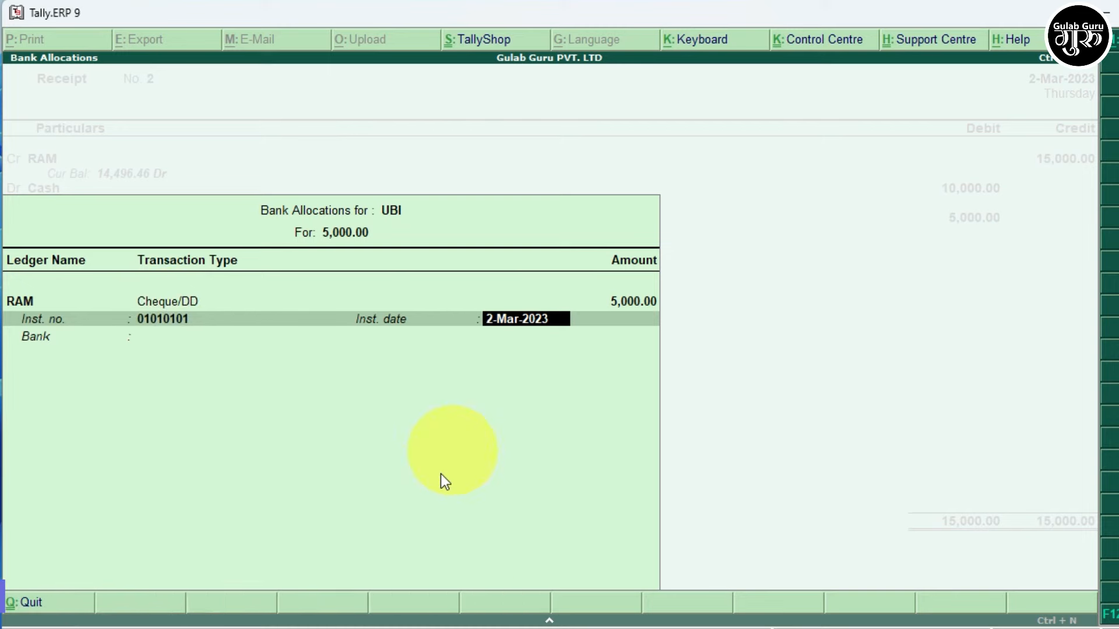
pyautogui.press('Return')
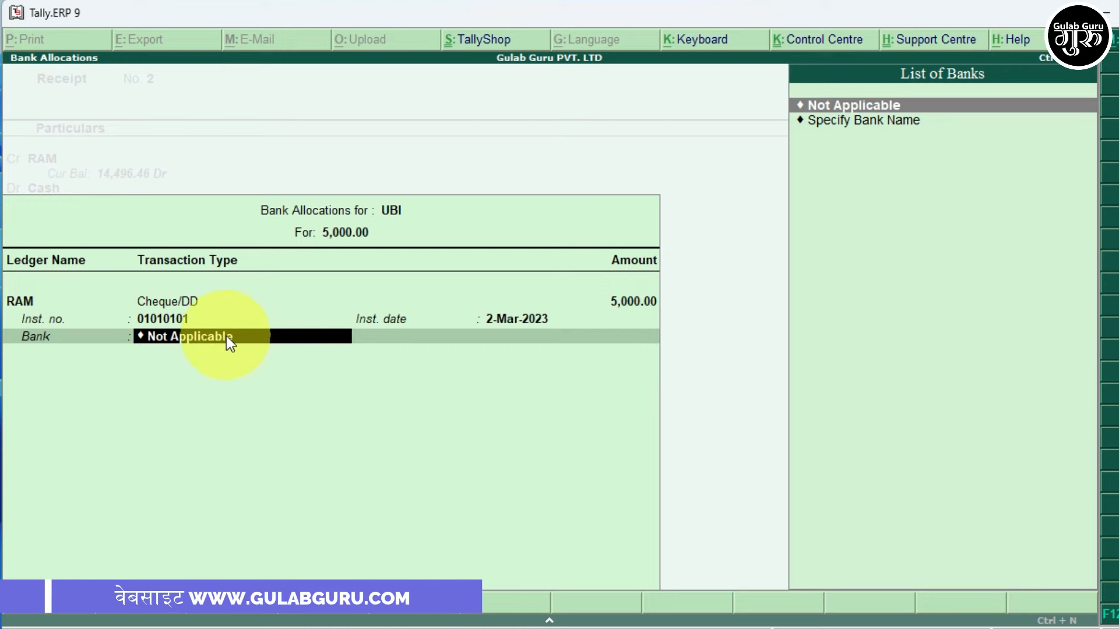
pyautogui.press('Return')
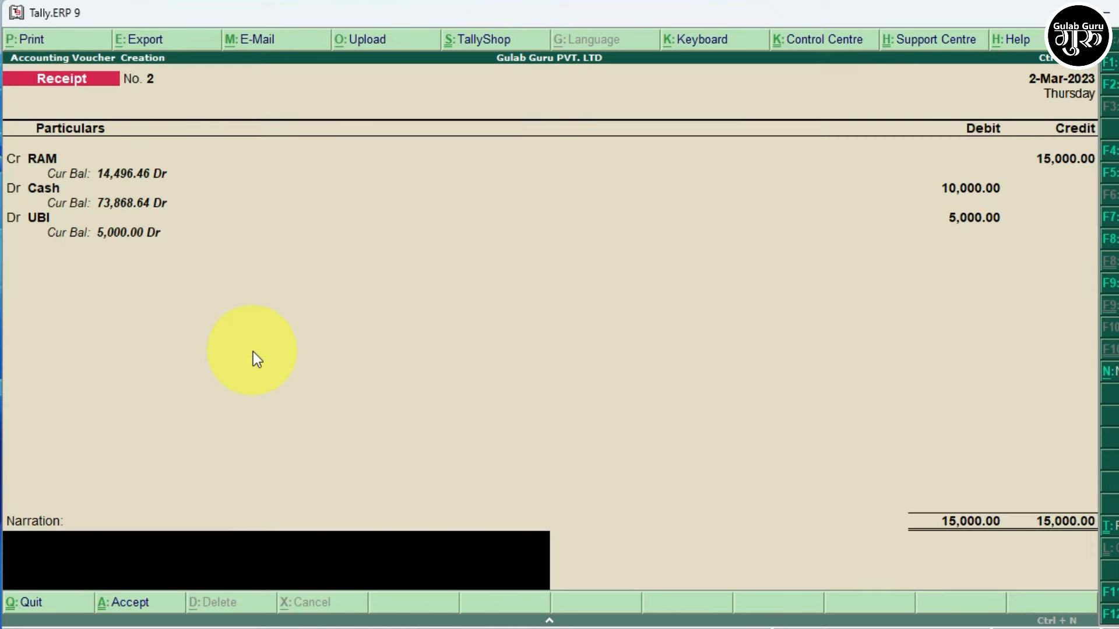
# Step: Reopen the UBI bank allocation and review its transaction type, instrument number, date and bank
pyautogui.press('BackSpace')
pyautogui.press('Return')
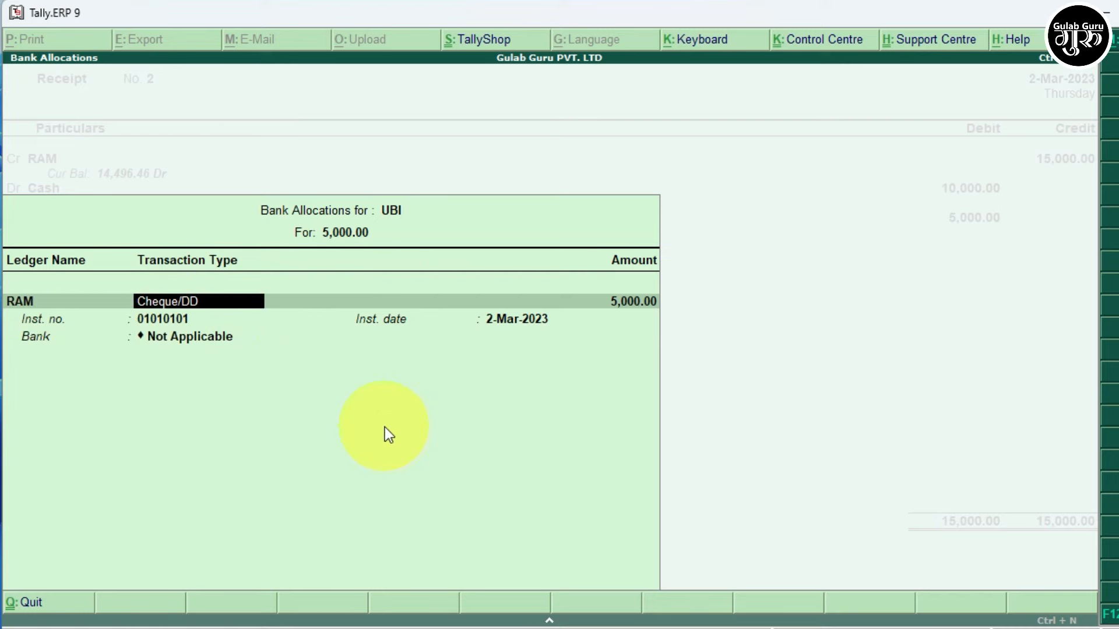
pyautogui.press('Return')
pyautogui.press('Return')
pyautogui.press('Return')
pyautogui.press('Return')
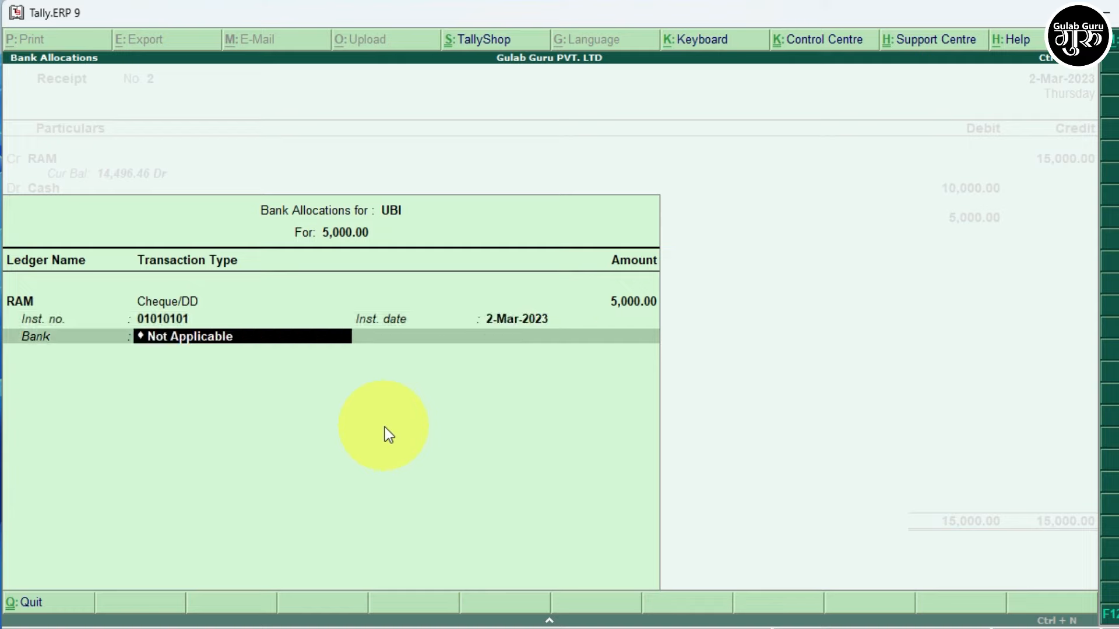
# Step: Accept the UBI bank allocation and save the receipt voucher with an empty narration
pyautogui.press('Return')
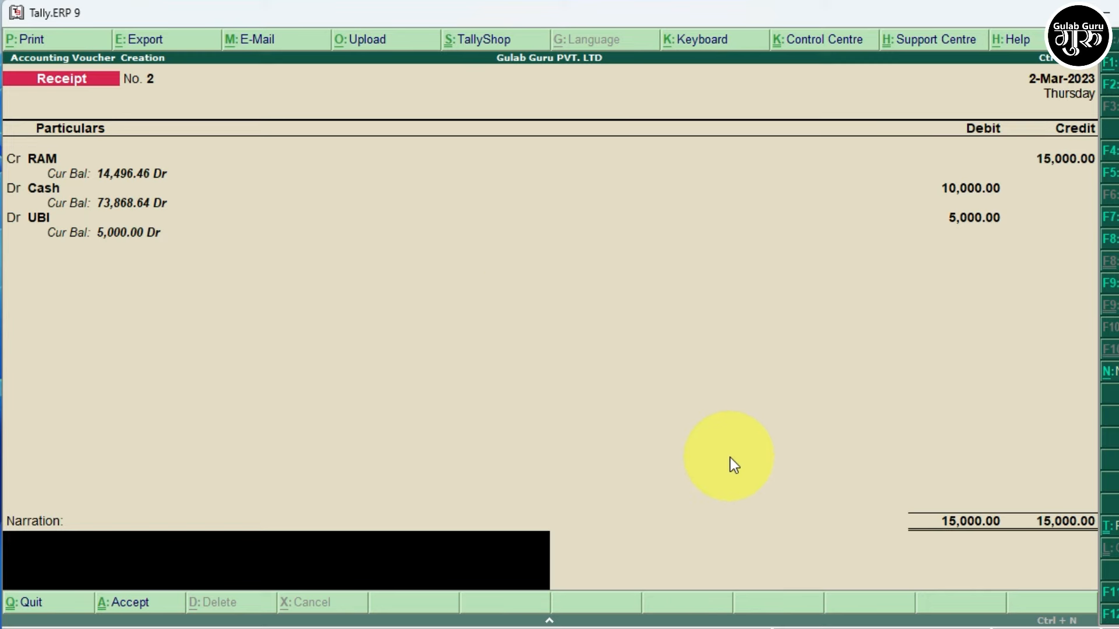
pyautogui.press('Return')
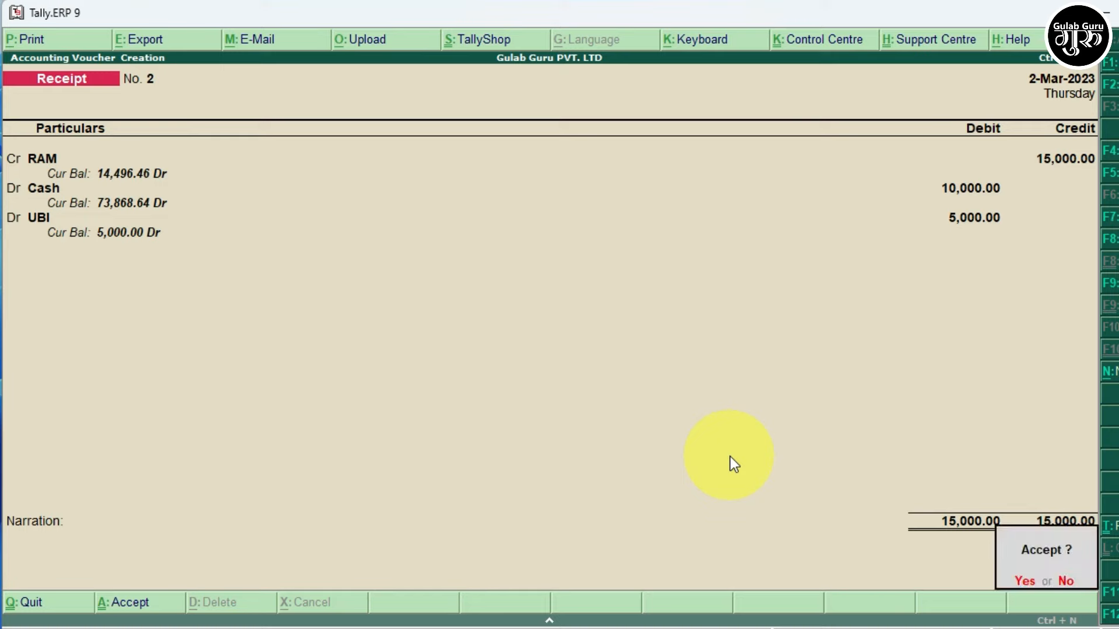
pyautogui.press('Return')
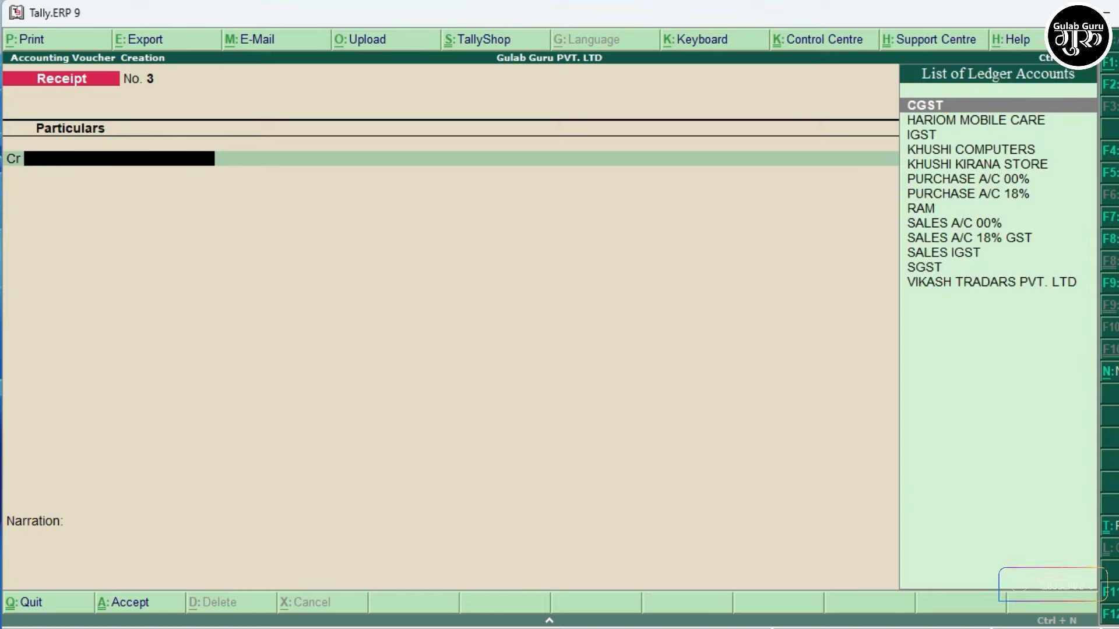
# Step: In the new receipt voucher, credit the customer from the last row of the Word table with 5100
pyautogui.hotkey('alt', 'Tab')
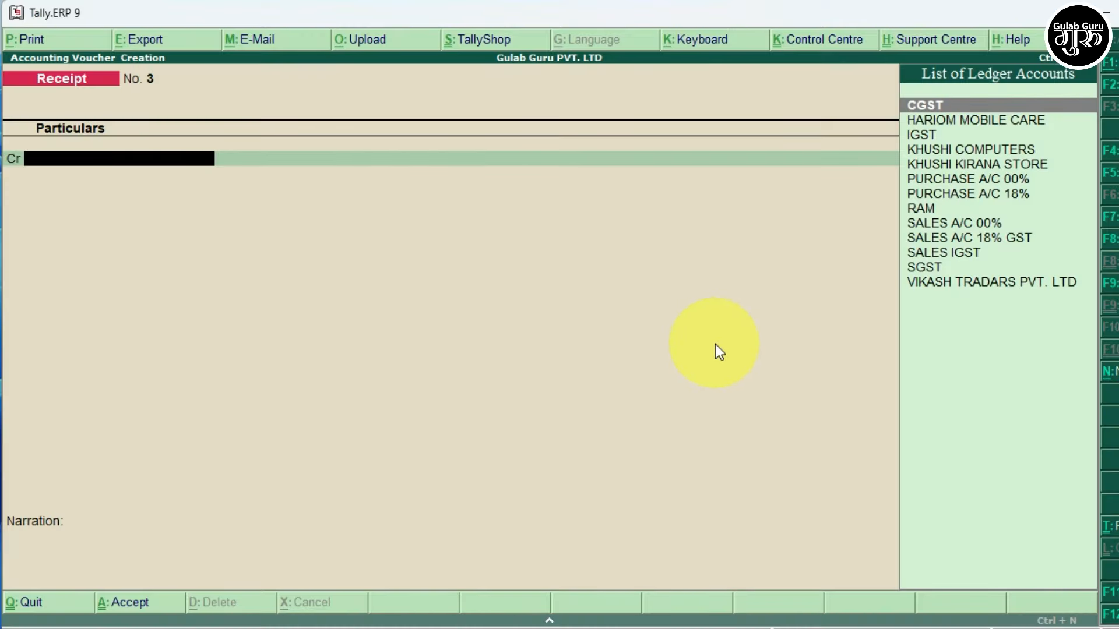
pyautogui.write('RAM')
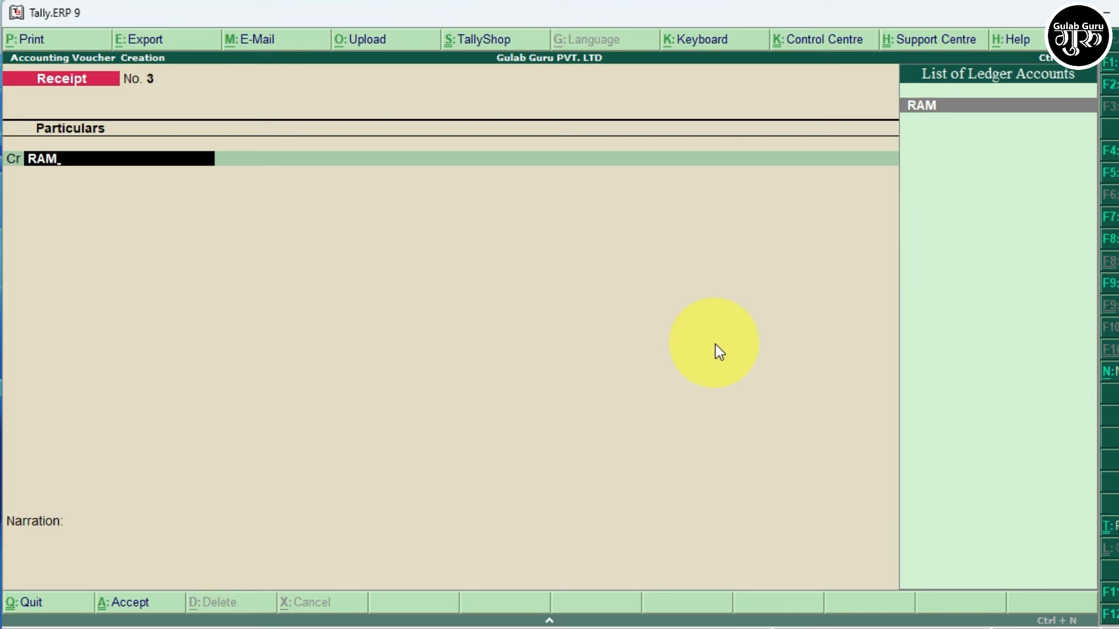
pyautogui.press('Return')
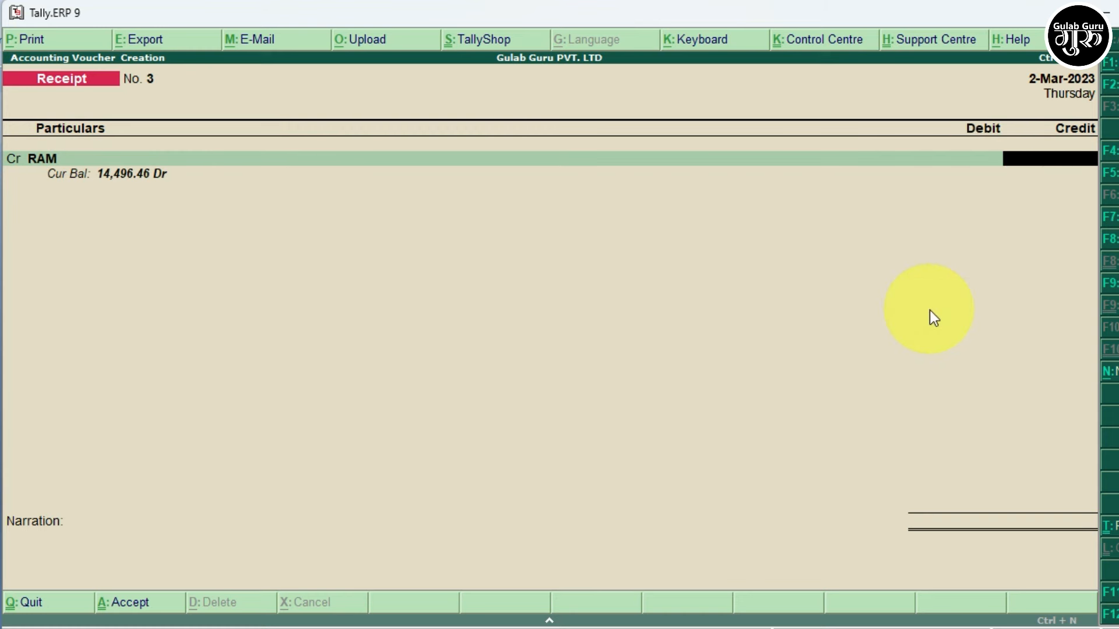
pyautogui.write('5100')
pyautogui.press('Return')
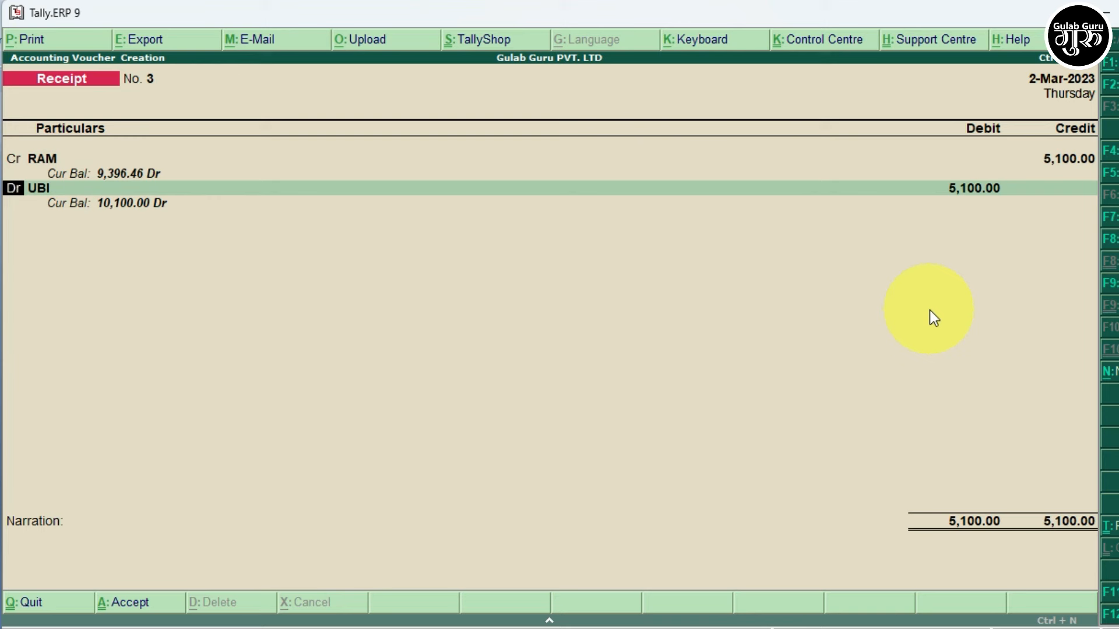
# Step: Check the cash and bank split in the Word table and debit UBI with 3400 in Tally
pyautogui.press('Return')
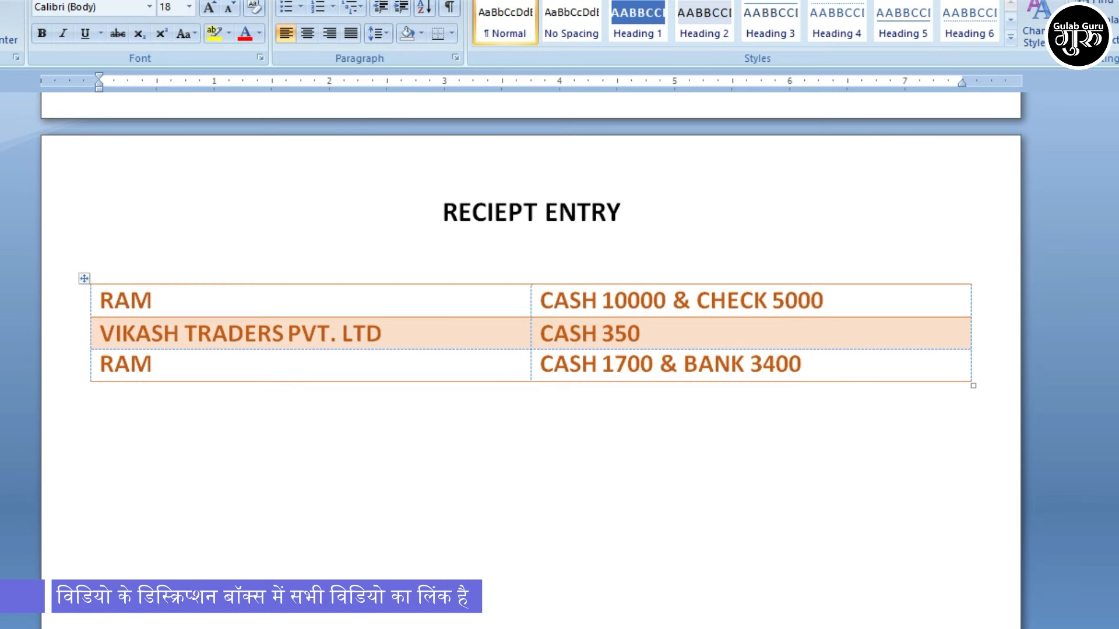
pyautogui.click(722, 628)
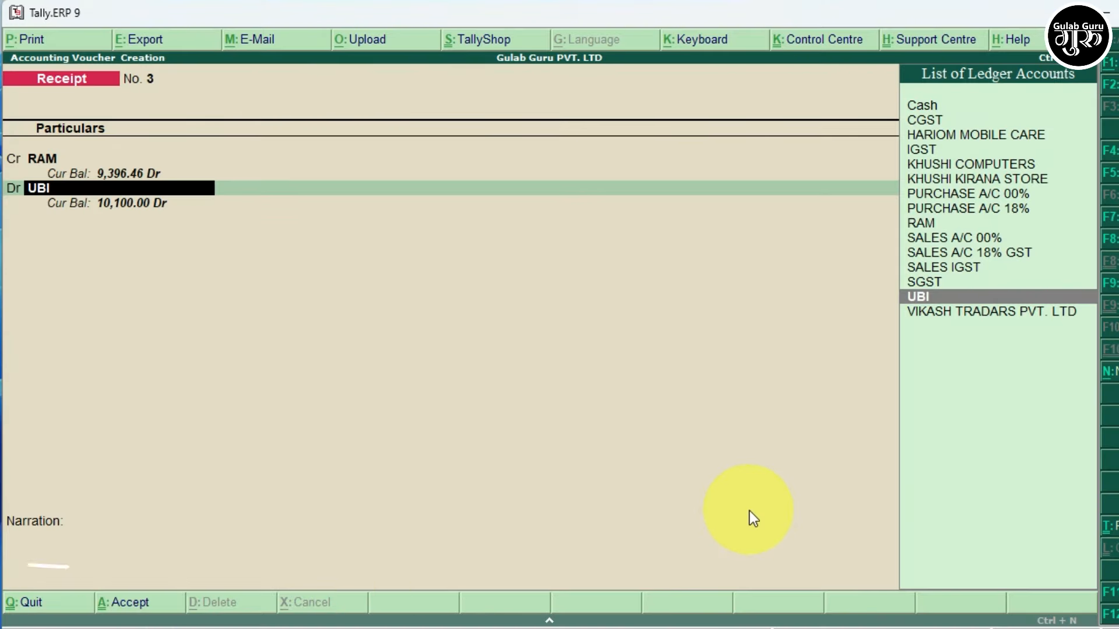
pyautogui.press('Return')
pyautogui.write('3')
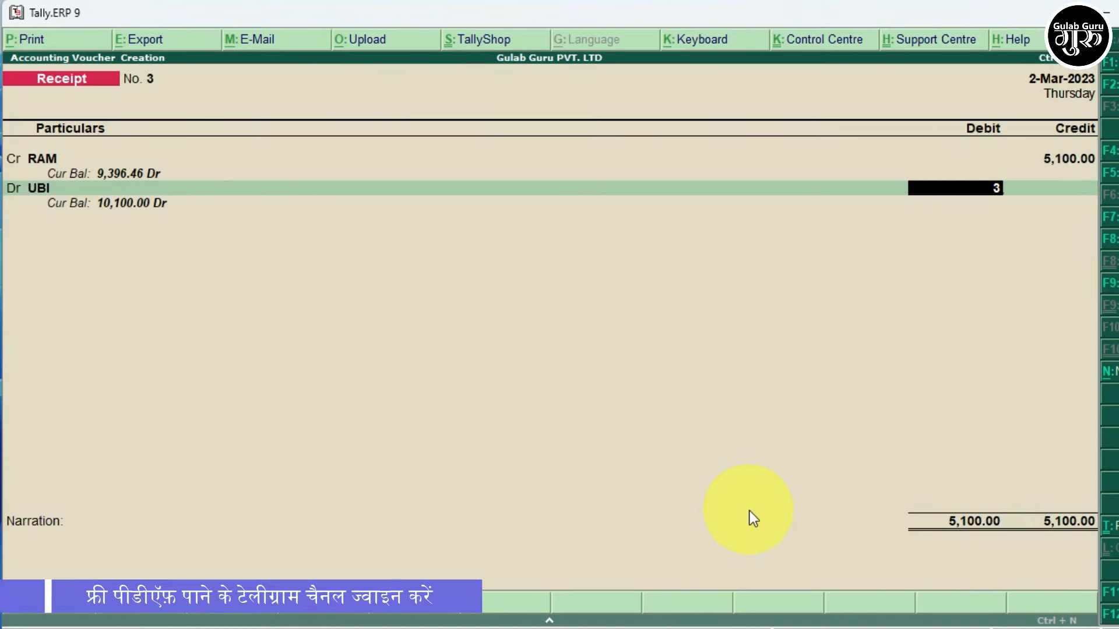
pyautogui.write('400')
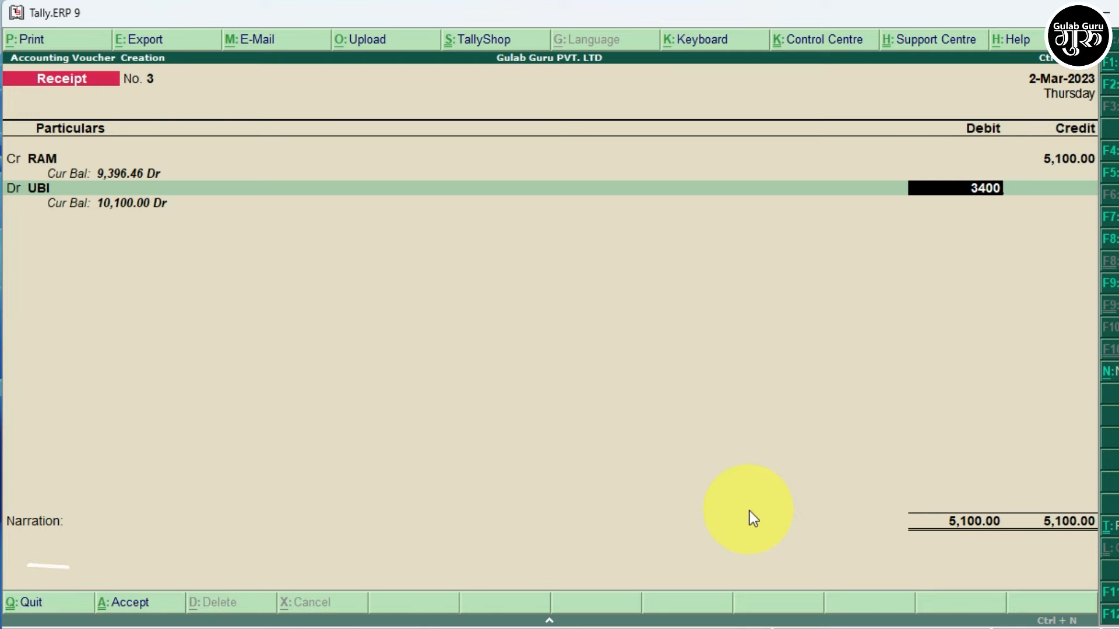
pyautogui.press('Return')
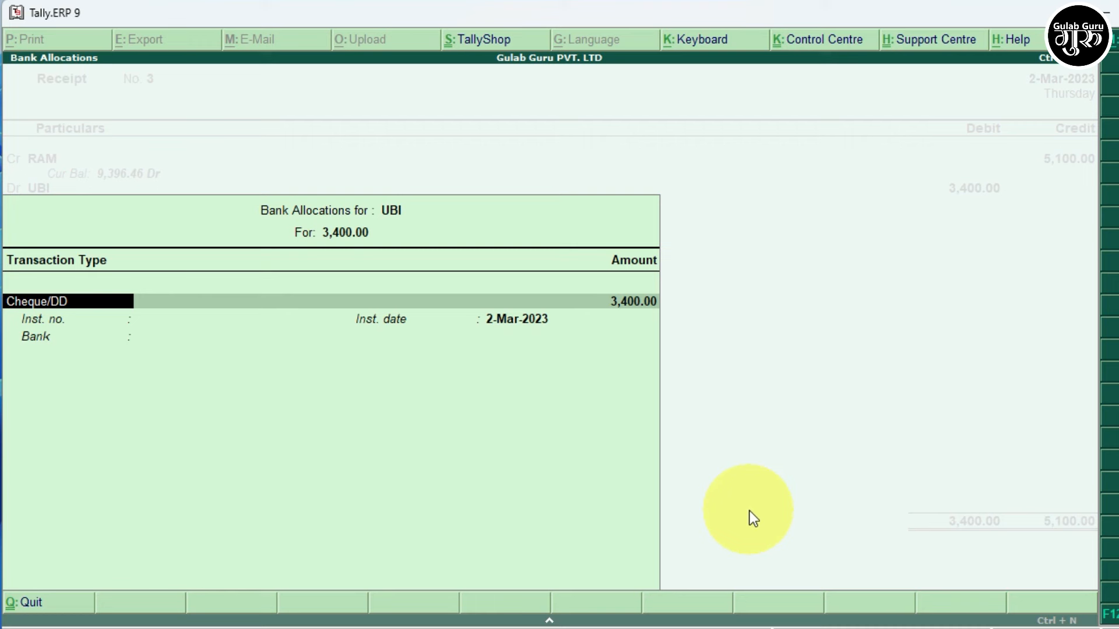
# Step: Allocate the 3400 as transaction type Others, keeping the date 2-Mar-2023 and leaving the instrument number and bank blank
pyautogui.press('BackSpace')
pyautogui.press('Down')
pyautogui.press('Down')
pyautogui.press('Down')
pyautogui.press('Down')
pyautogui.press('Return')
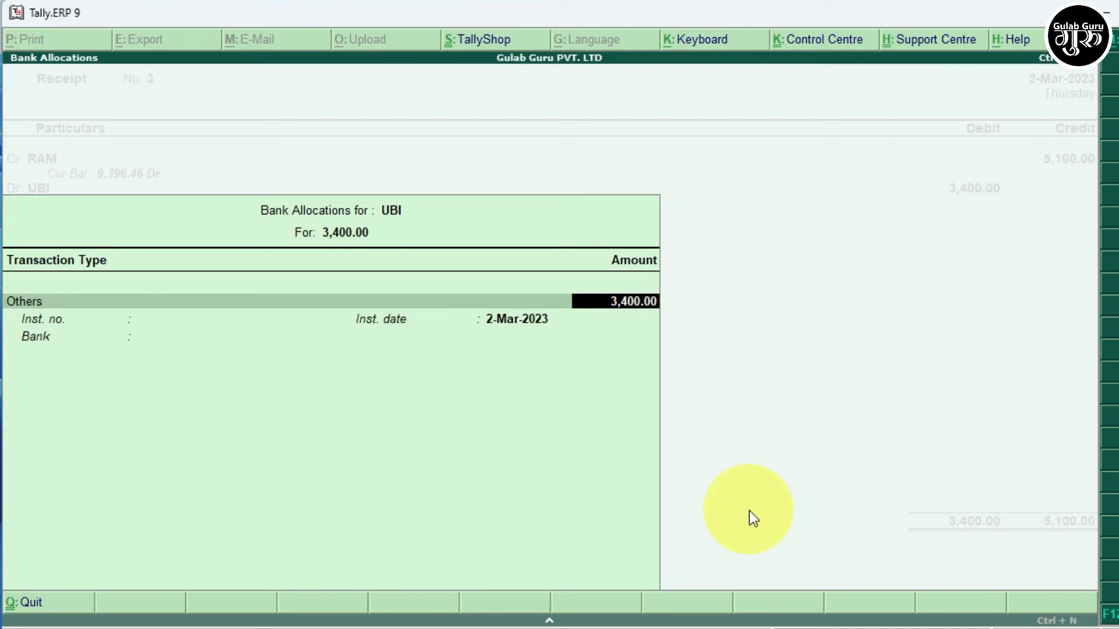
pyautogui.press('Return')
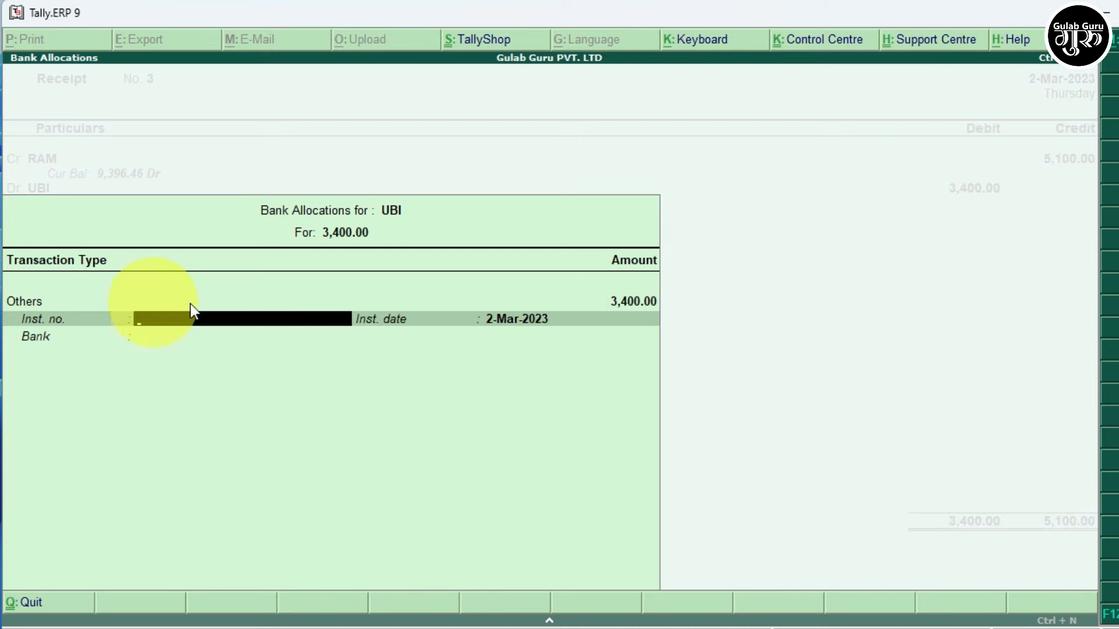
pyautogui.press('Return')
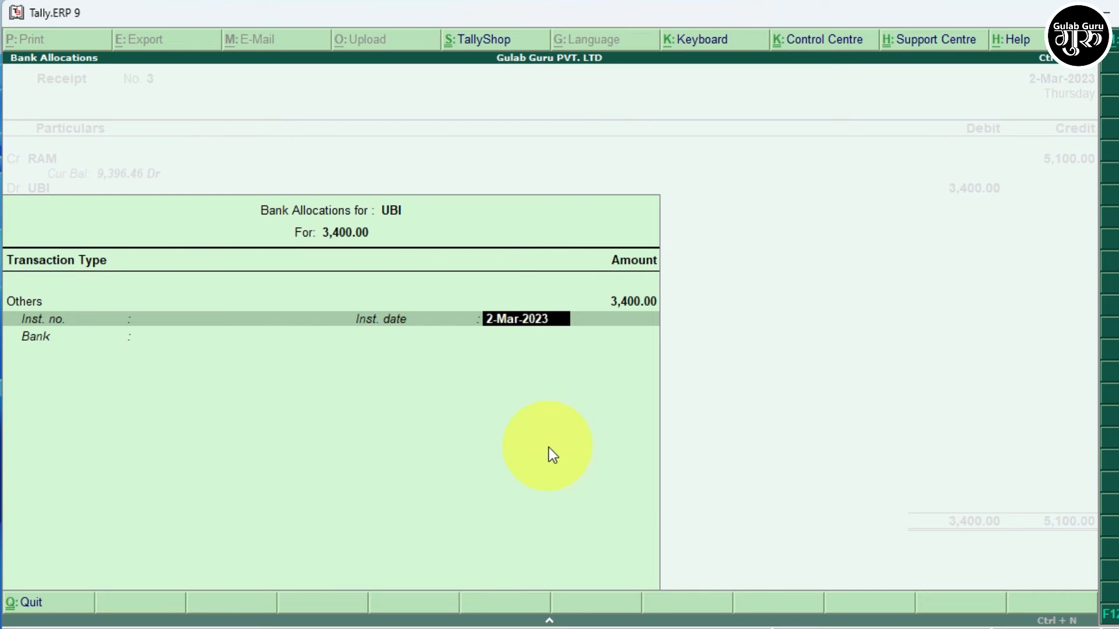
pyautogui.press('Return')
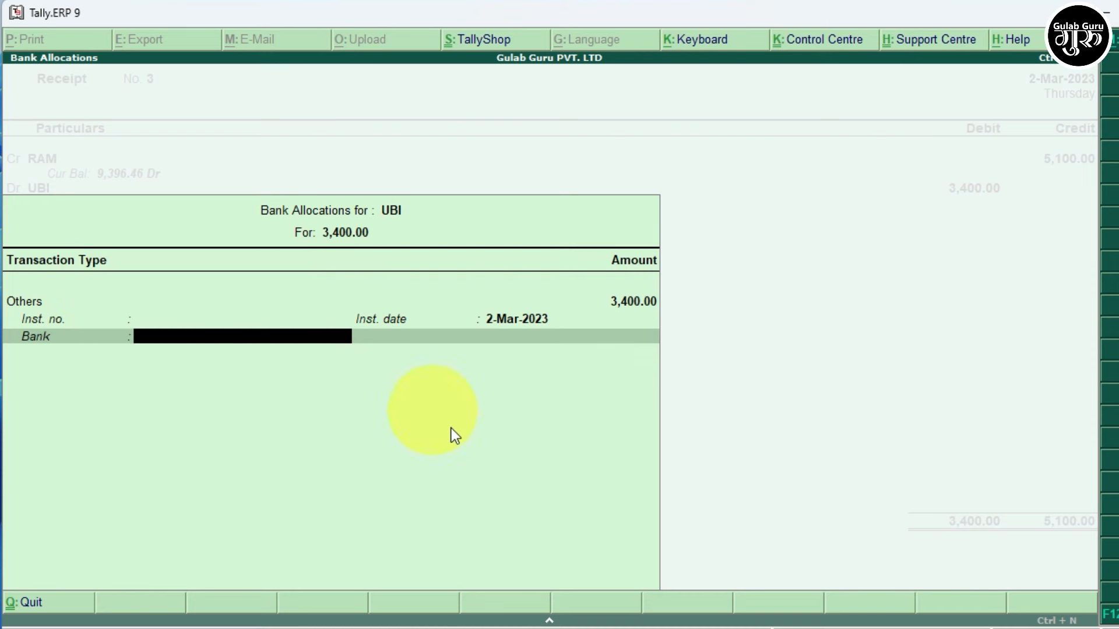
pyautogui.press('Return')
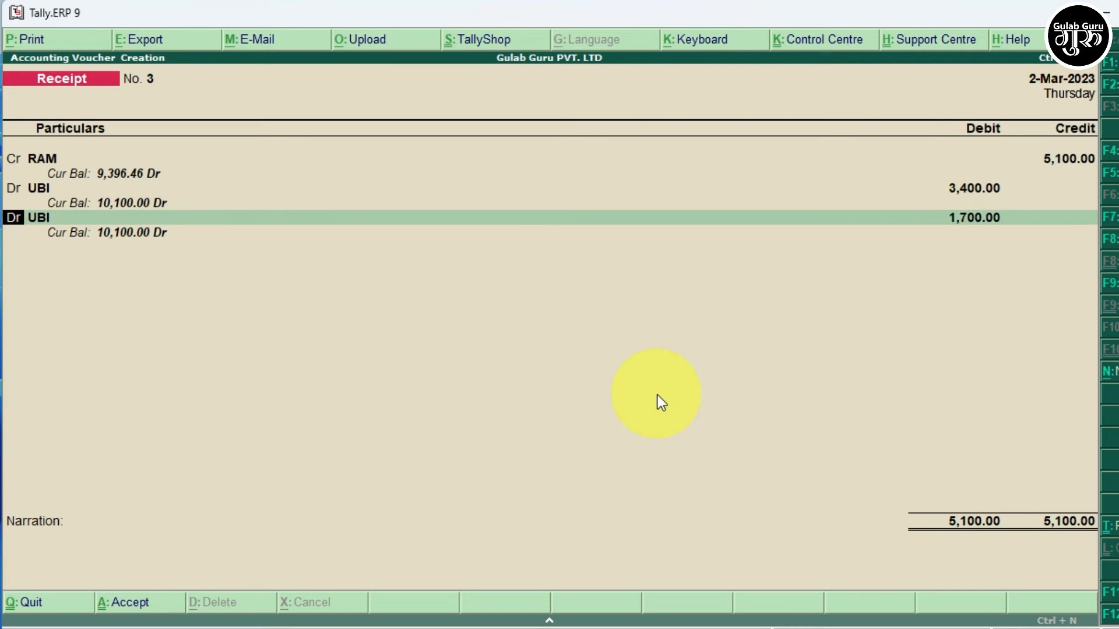
# Step: Change the second debit line's ledger to Cash and accept its amount of 1700
pyautogui.press('Return')
pyautogui.press('BackSpace')
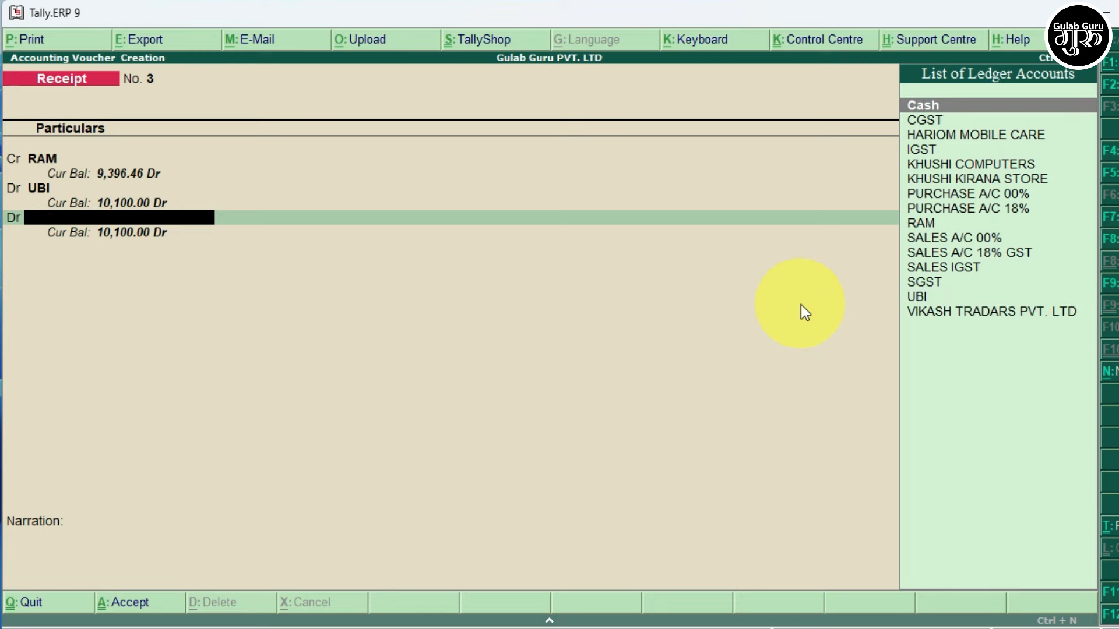
pyautogui.press('Return')
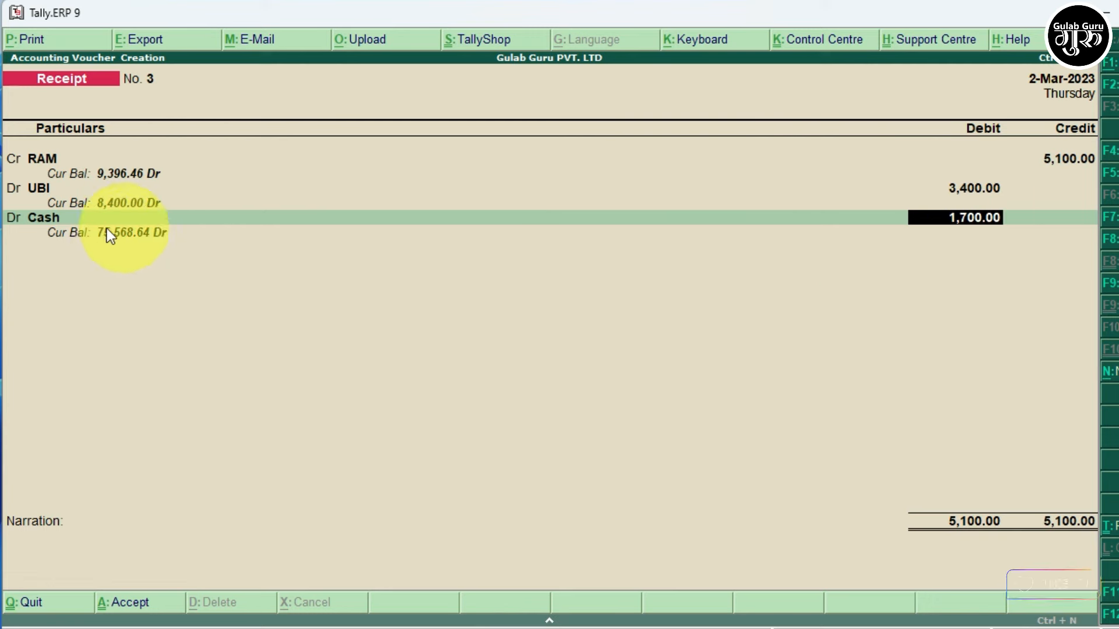
pyautogui.press('Return')
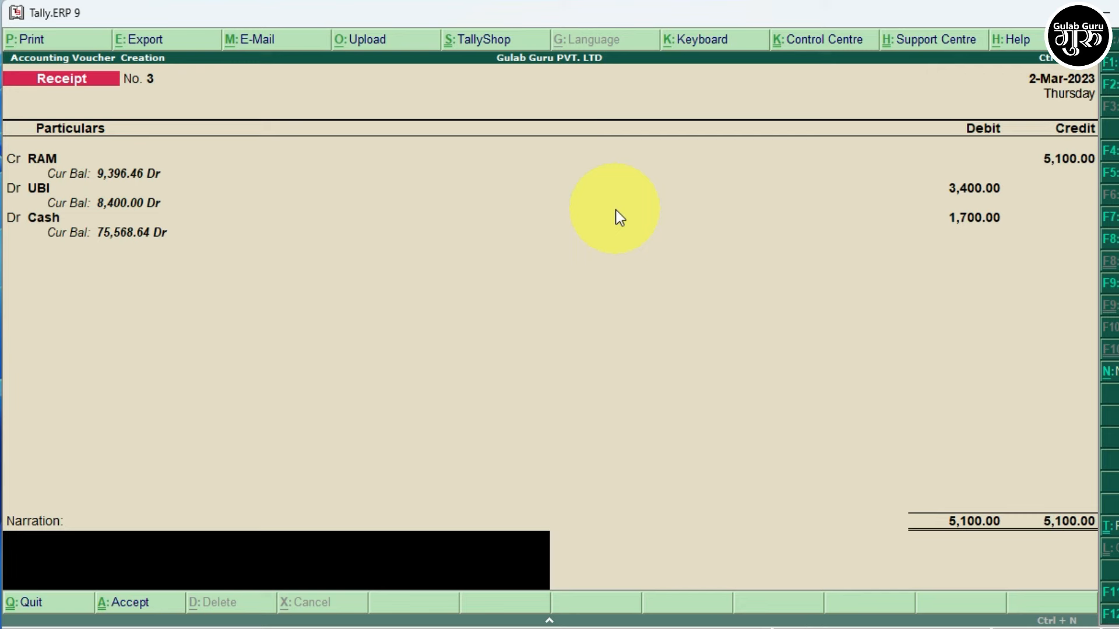
# Step: Save the receipt voucher with an empty narration and return to the Gateway of Tally
pyautogui.press('Return')
pyautogui.press('Return')
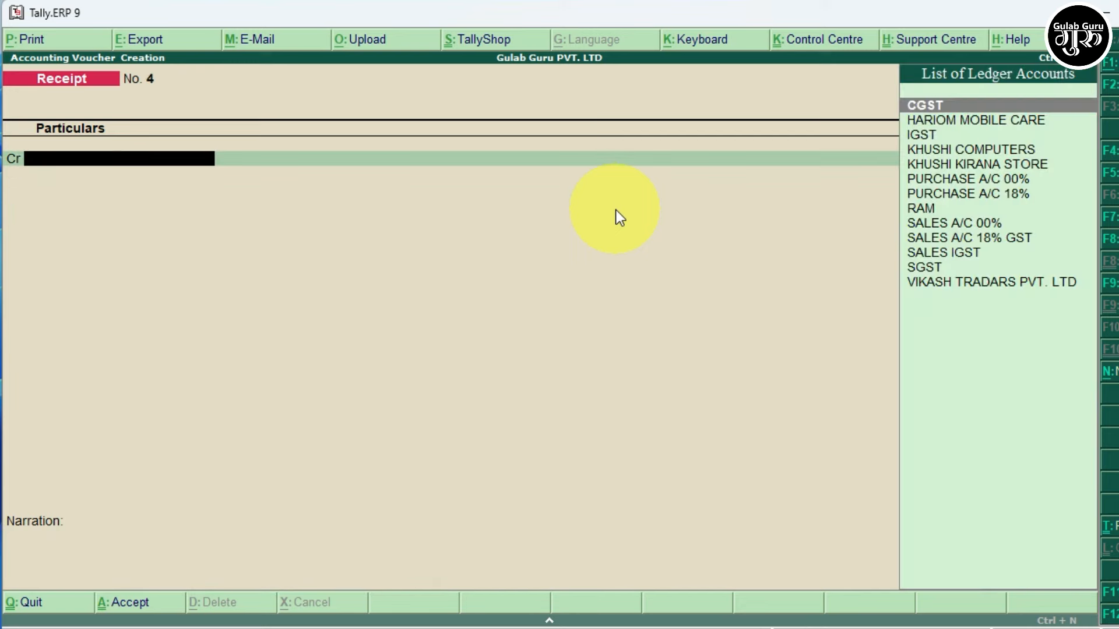
pyautogui.press('Escape')
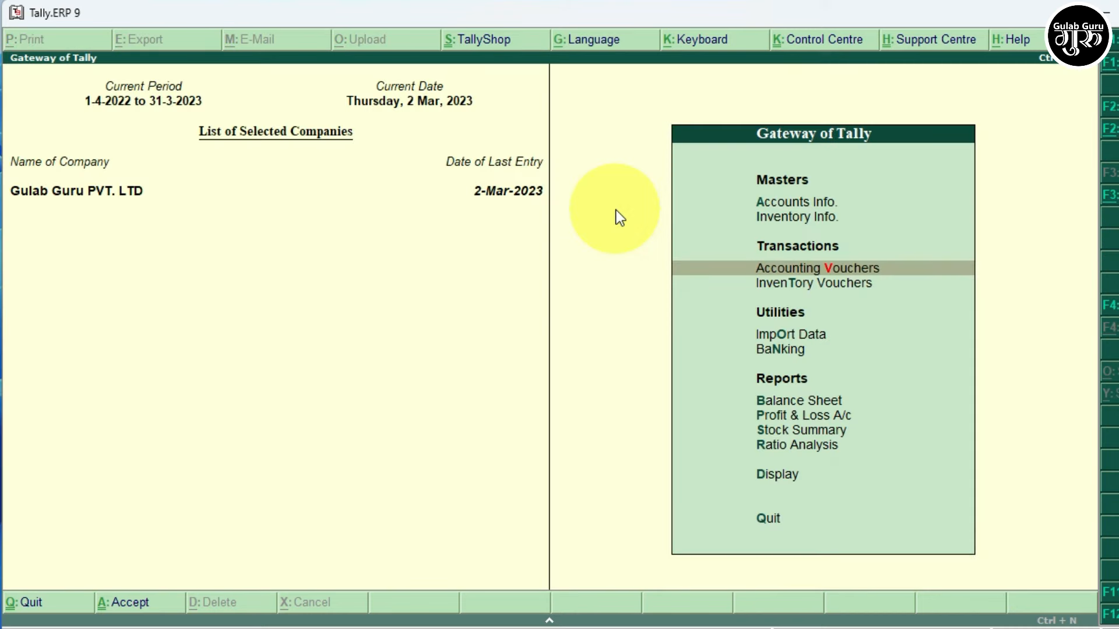